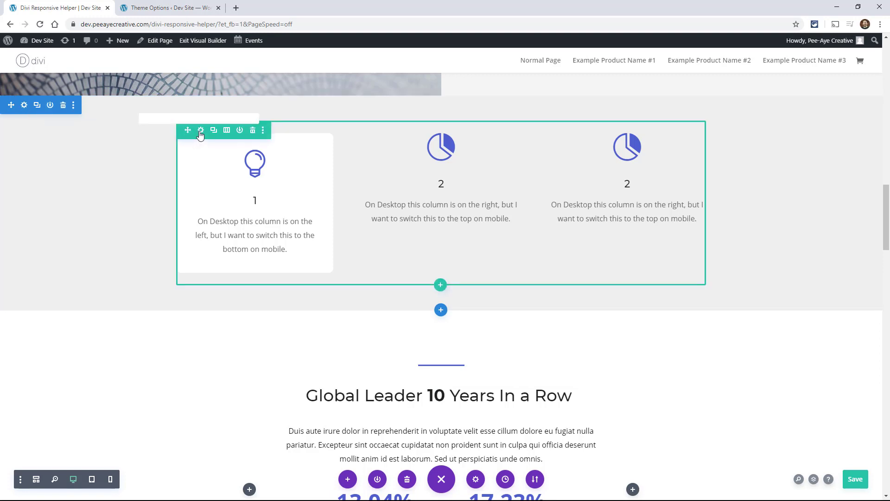
Open the numbered-column row's visibility options and try the Disable on checkboxes for several devices.
left_click(200, 134)
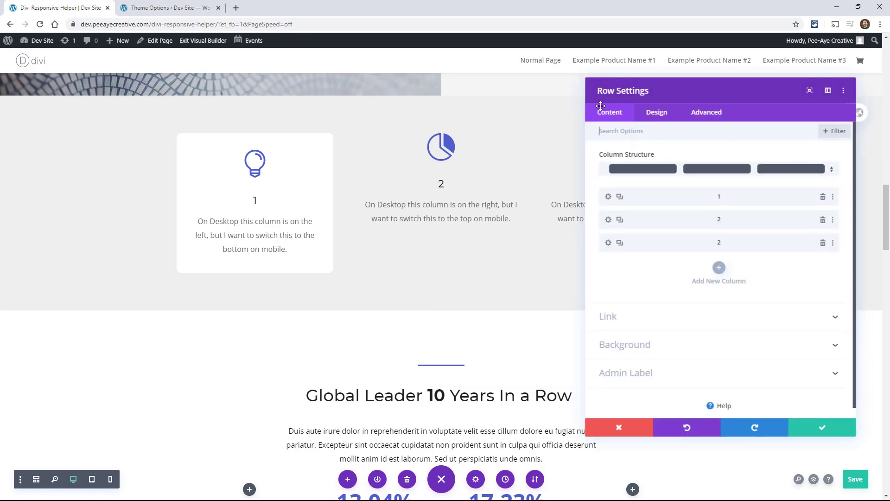
left_click(707, 112)
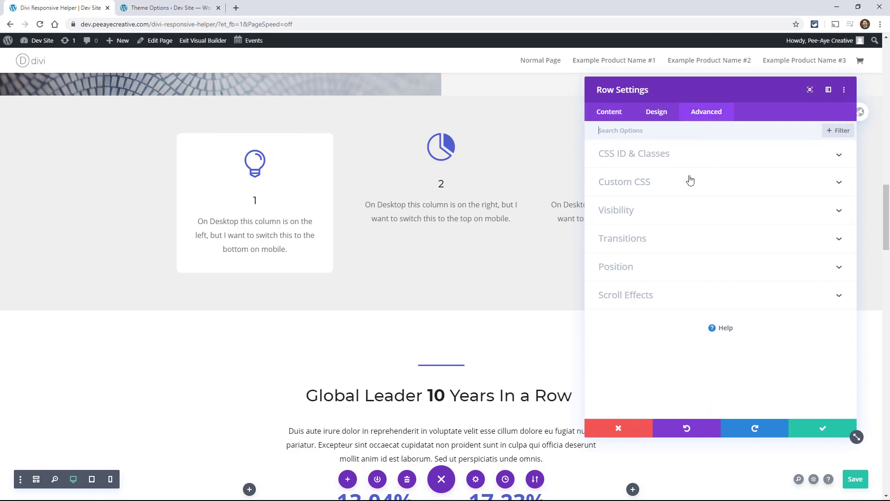
left_click(616, 211)
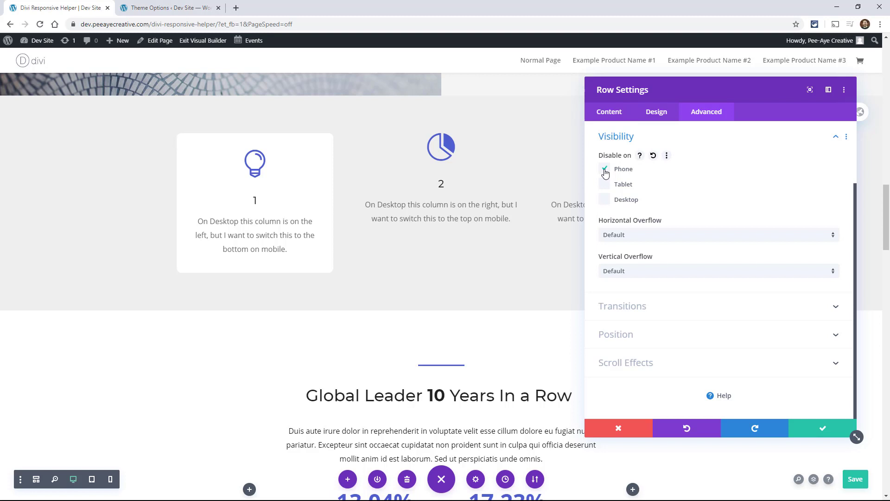
left_click(604, 200)
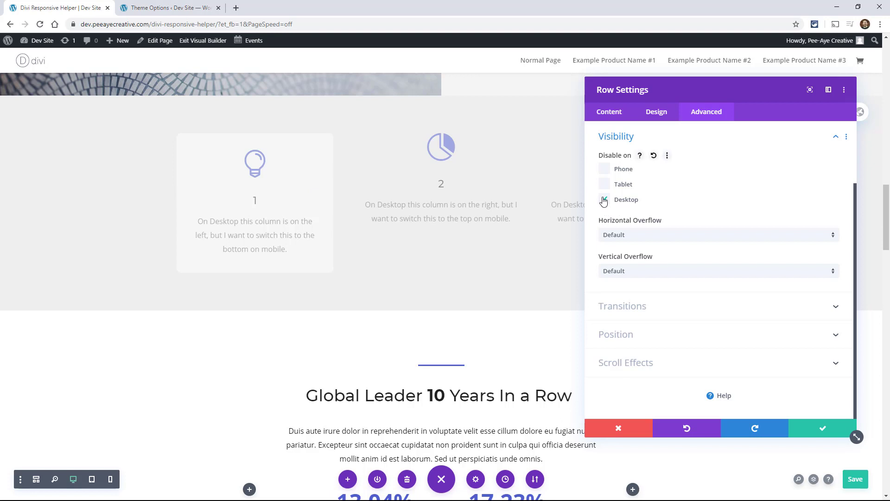
left_click(604, 170)
left_click(605, 184)
left_click(605, 199)
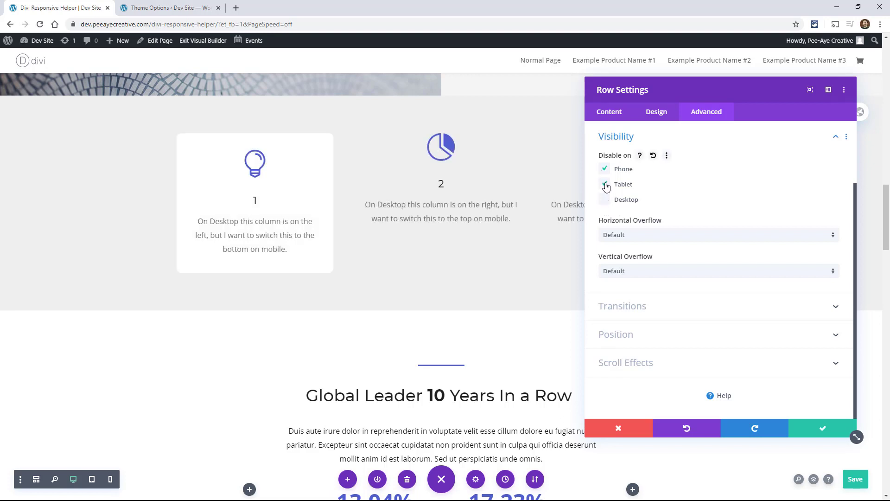
Clear every Disable on checkbox, save with Ctrl+S, and close the row settings.
left_click(605, 183)
left_click(603, 171)
left_click(605, 170)
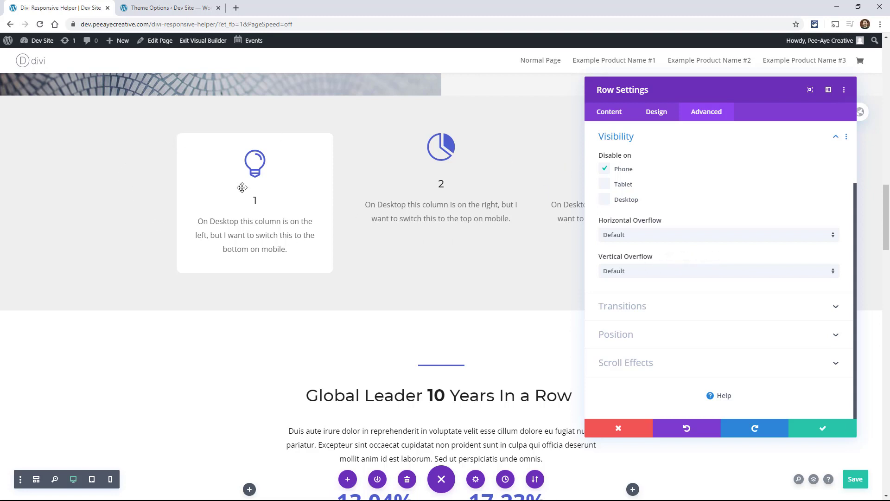
key("ctrl+s")
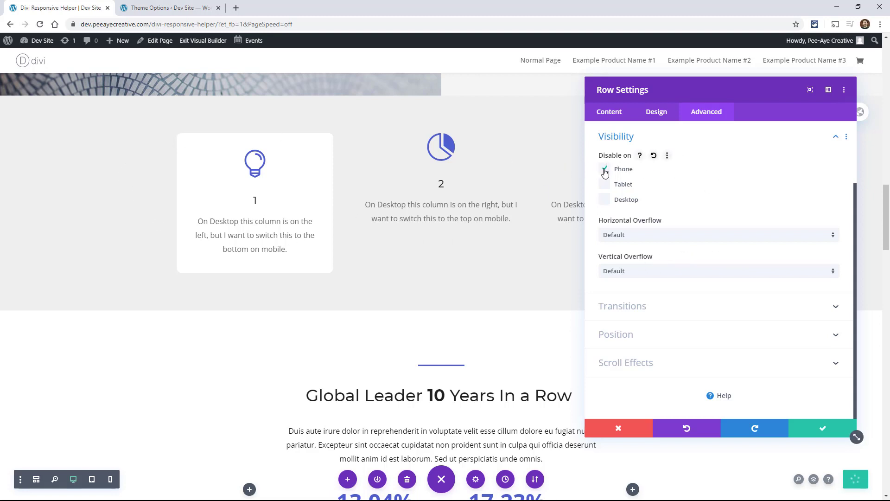
left_click(605, 170)
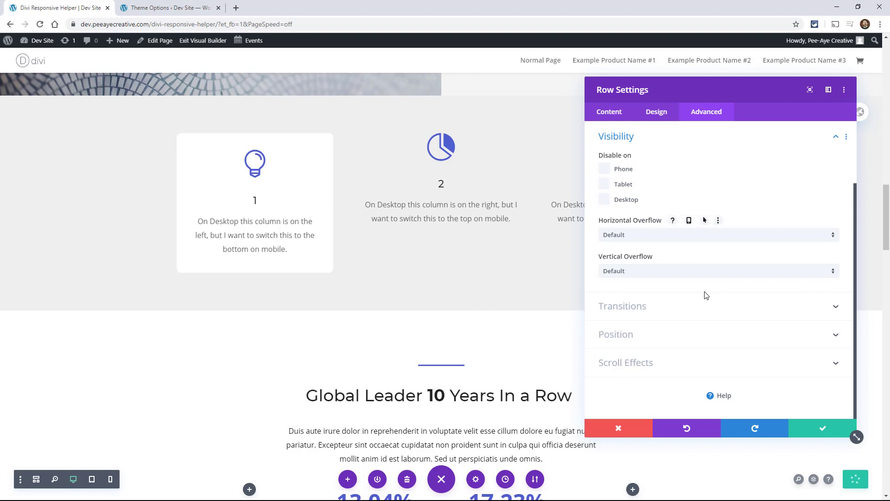
left_click(814, 431)
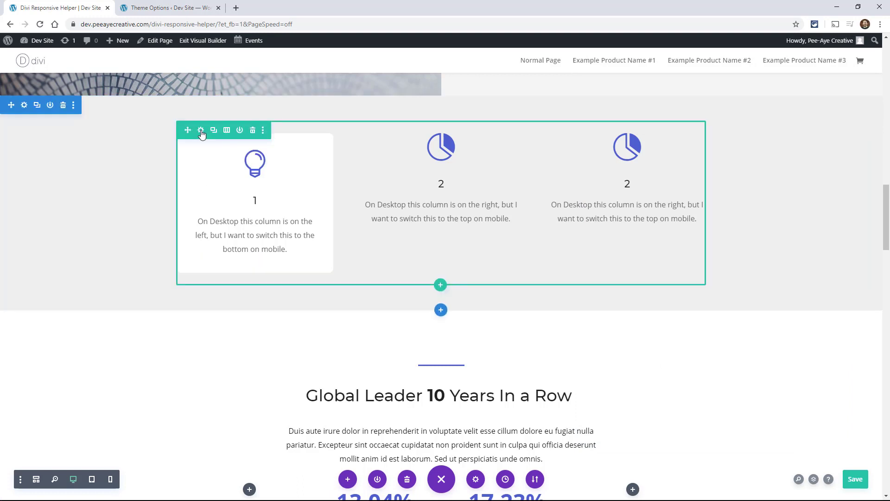
right_click(246, 134)
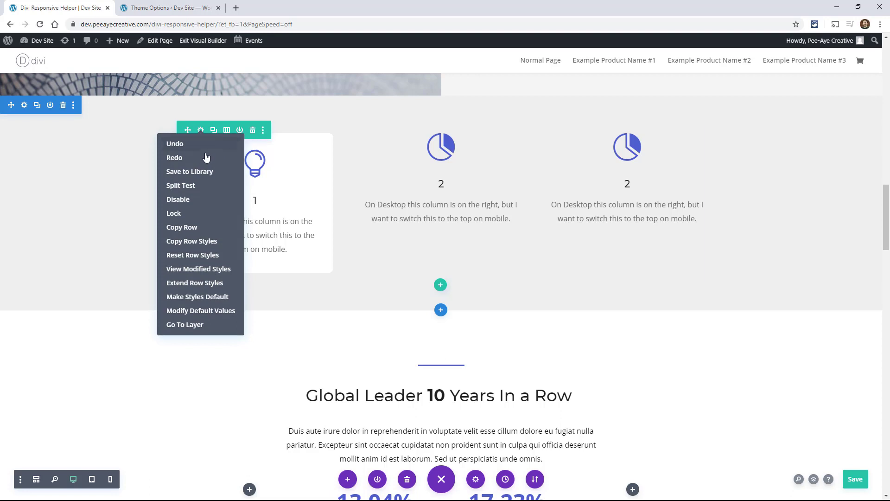
left_click(176, 205)
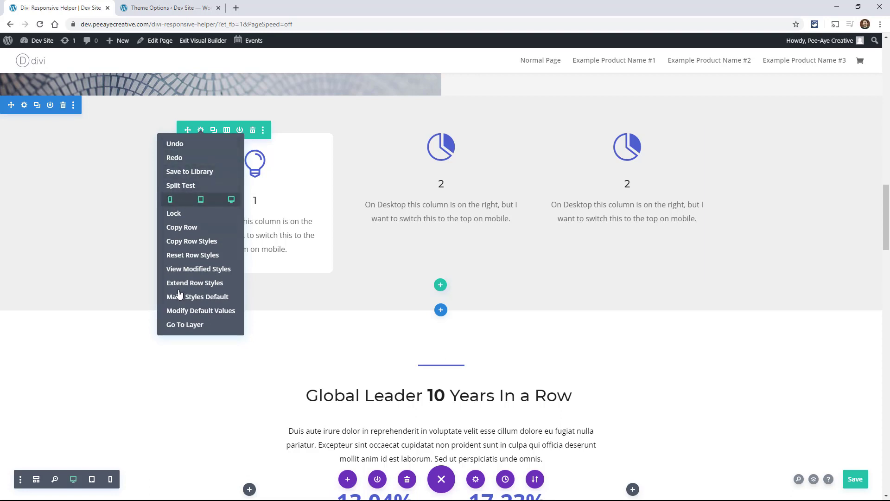
left_click(200, 201)
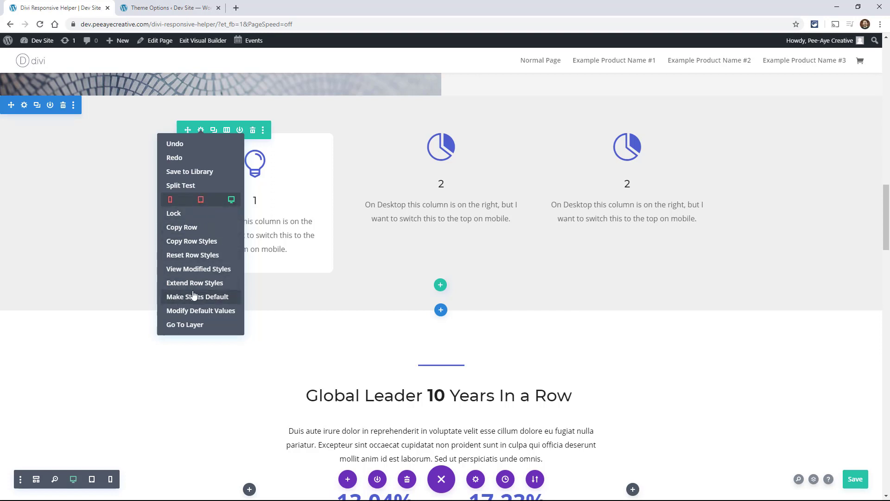
left_click(192, 204)
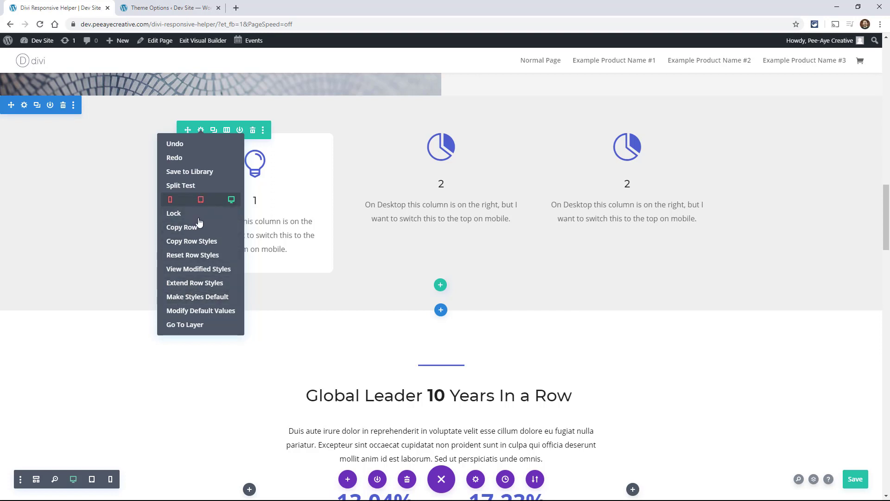
left_click(171, 200)
left_click(354, 253)
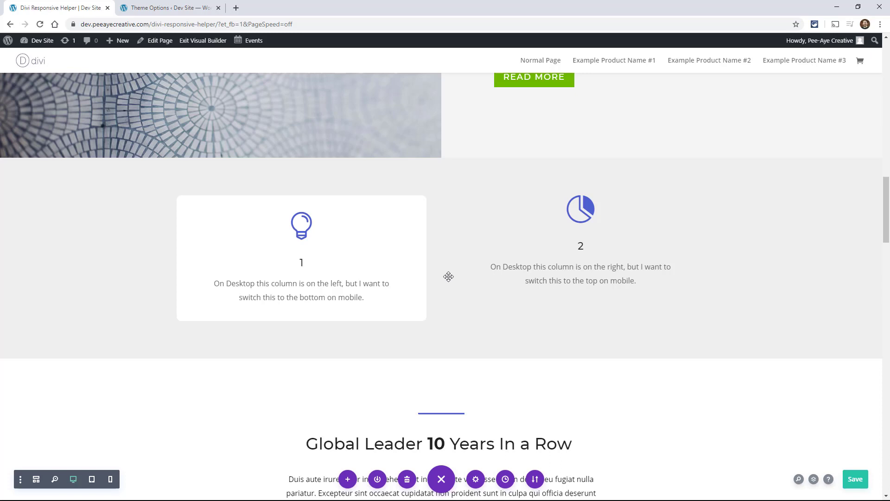
Save the page with Ctrl+S and scroll the phone-width preview to see columns 1 and 2 stack.
mouse_move(295, 257)
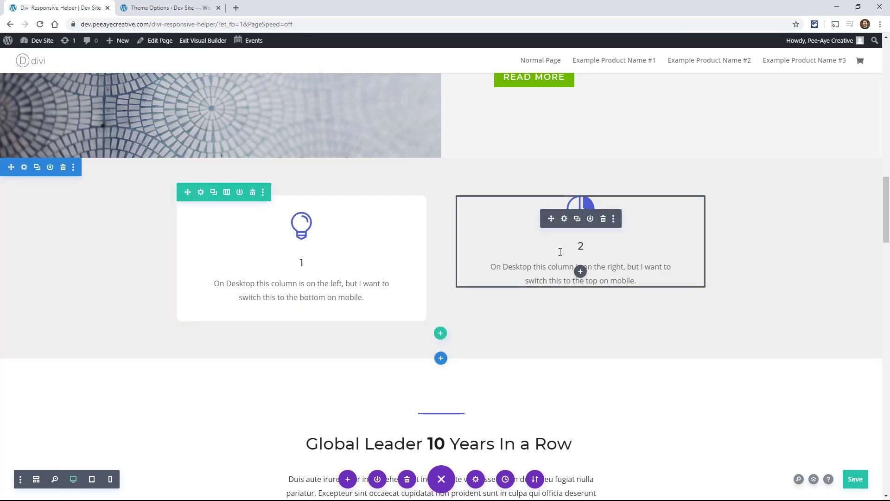
key("ctrl+s")
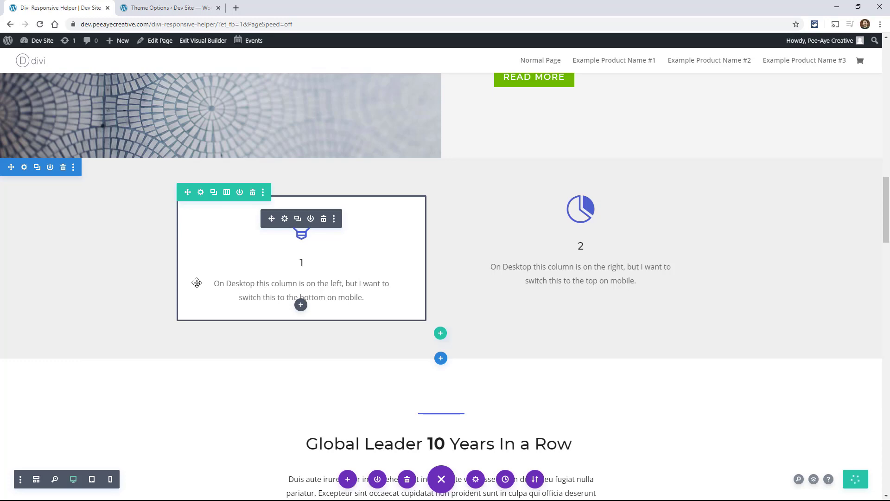
left_click(110, 479)
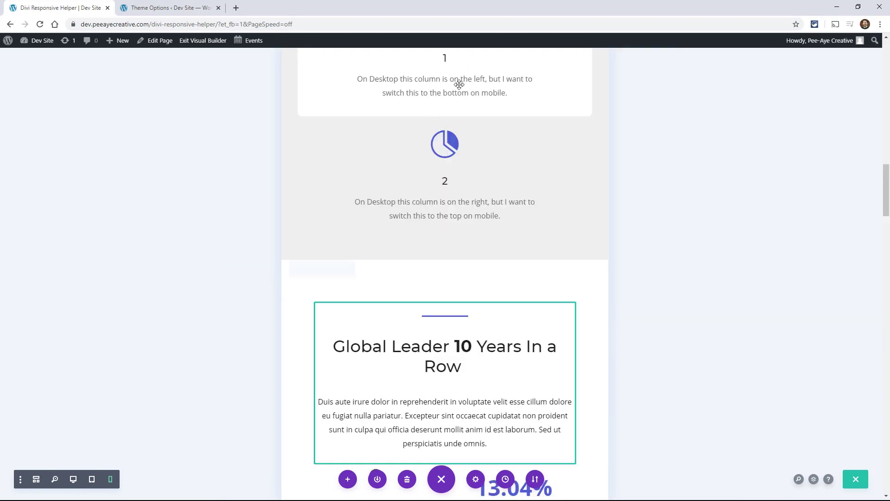
scroll(454, 235, "down", 6)
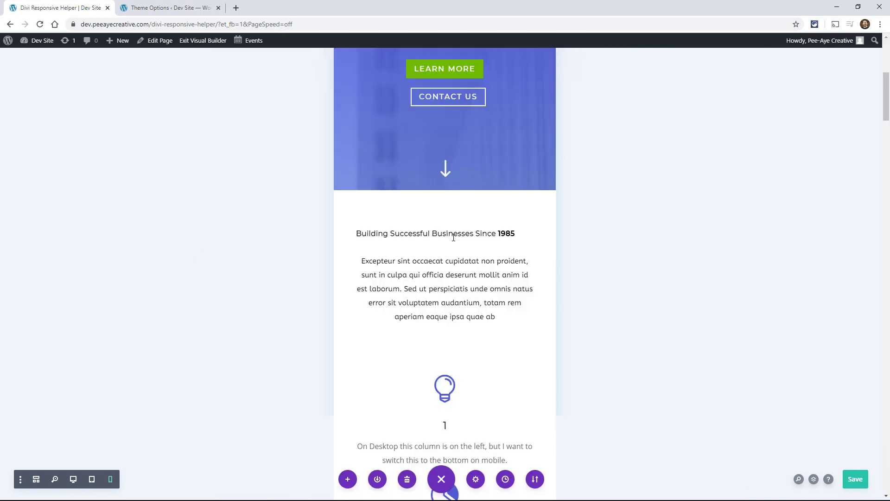
scroll(449, 260, "down", 5)
scroll(446, 274, "up", 1)
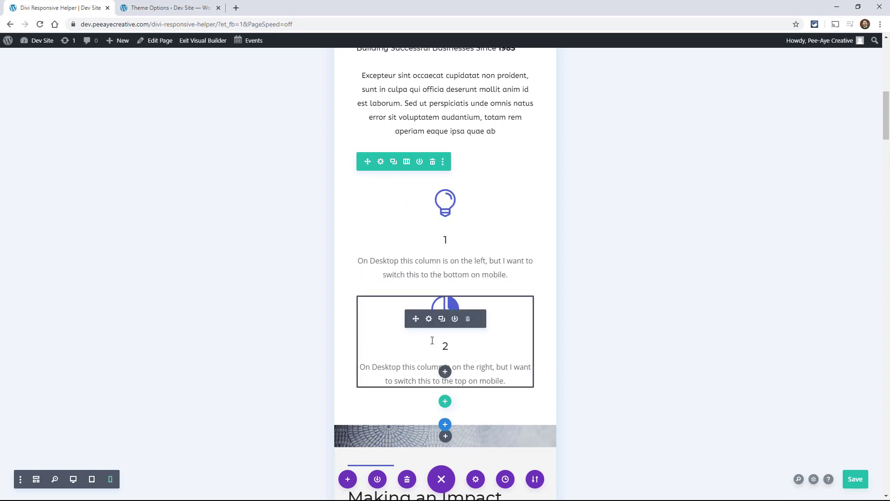
Return to the desktop preview and scroll to the Building Successful Businesses row.
left_click(73, 480)
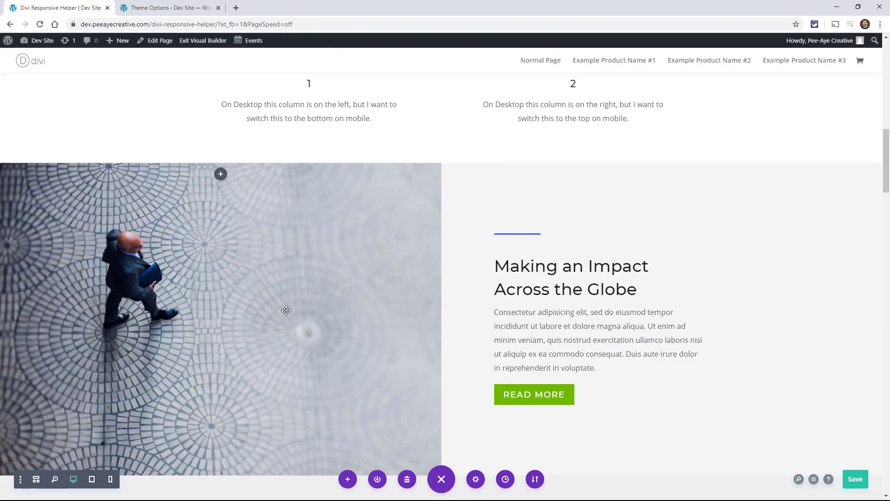
scroll(287, 310, "up", 5)
scroll(286, 310, "up", 1)
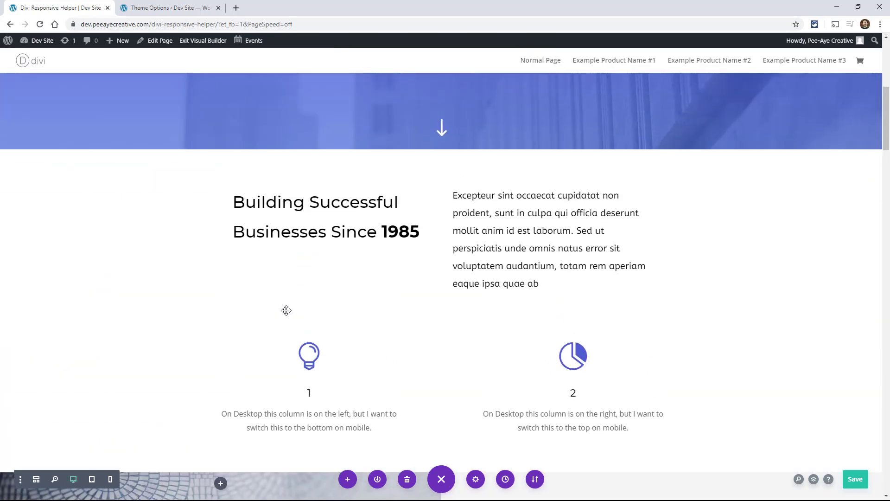
scroll(287, 310, "down", 3)
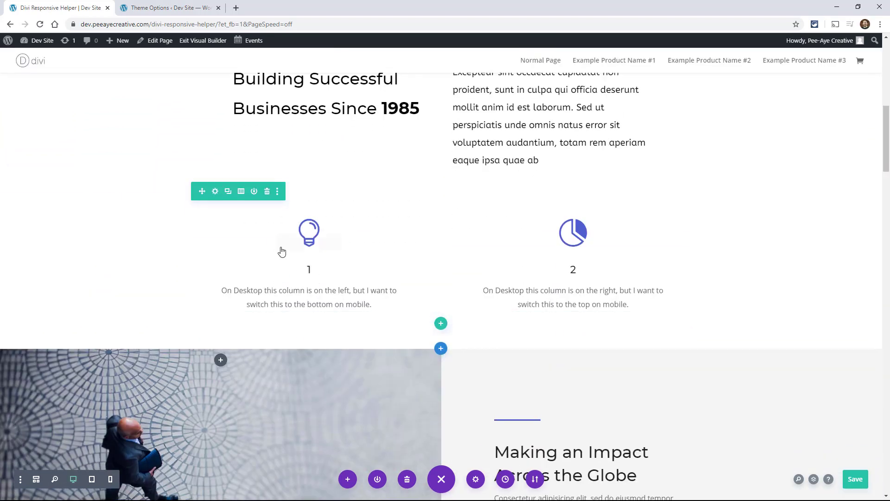
scroll(278, 245, "up", 2)
left_click_drag(273, 367, 356, 219)
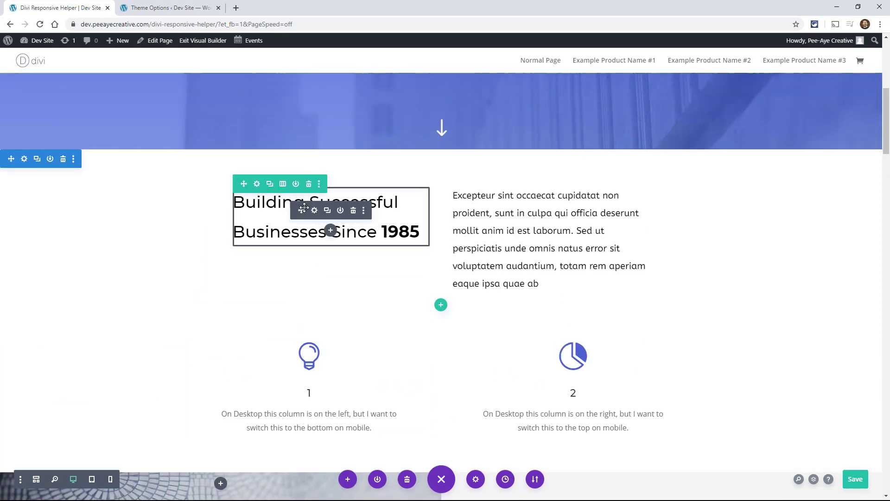
Swap that row's columns so the paragraph sits left and the heading right.
left_click(257, 187)
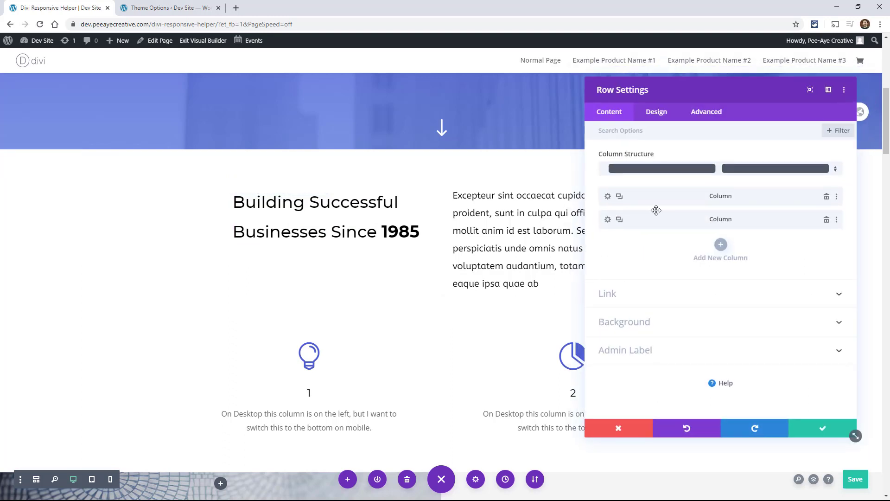
left_click_drag(657, 211, 656, 194)
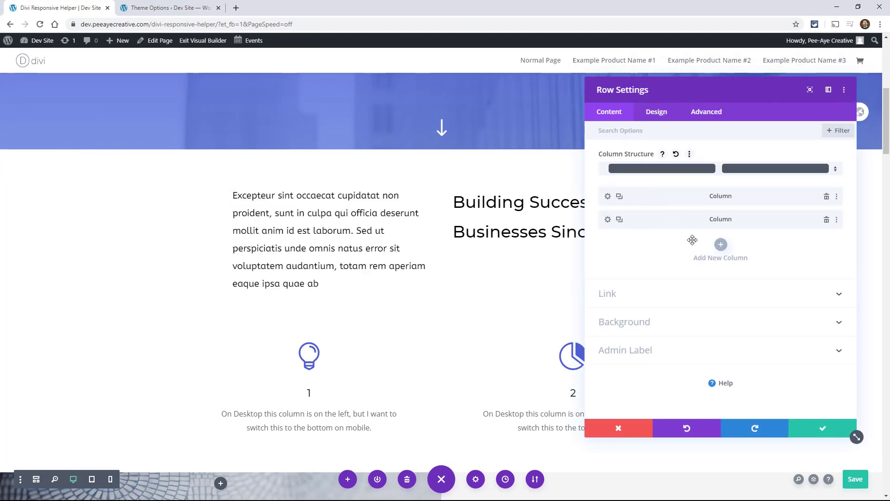
left_click(817, 425)
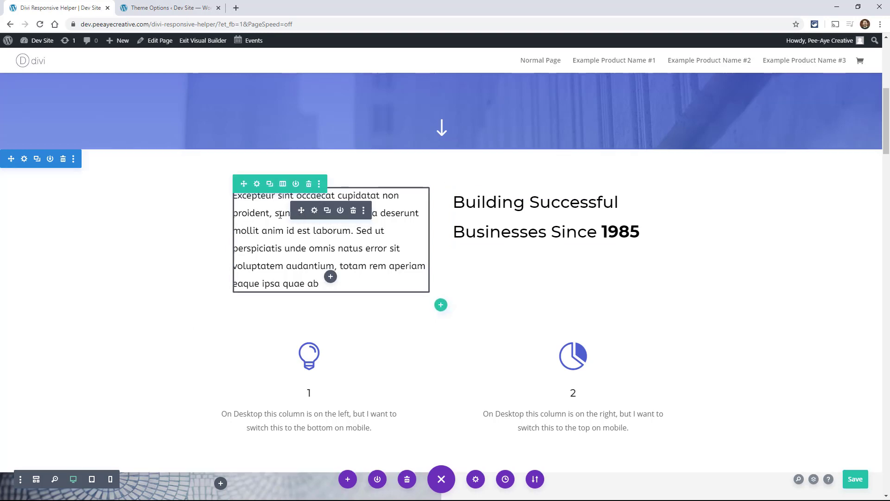
Duplicate the heading row and disable the original row on phone.
left_click(269, 185)
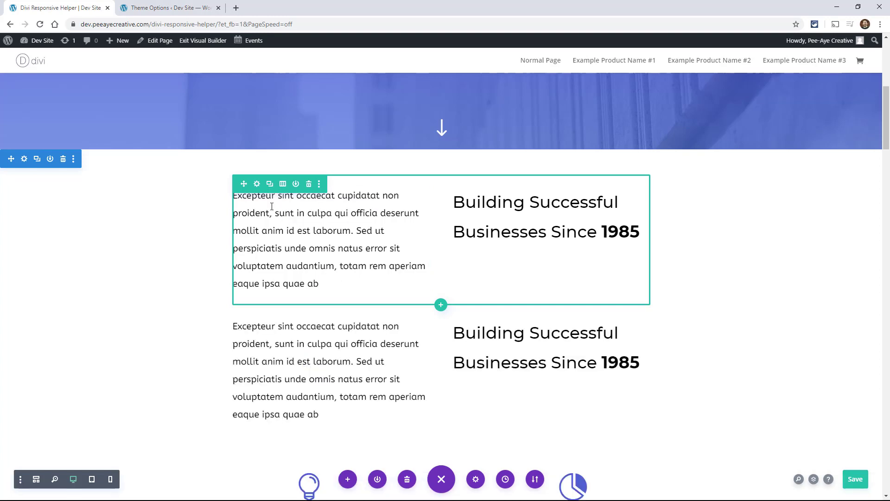
left_click(256, 185)
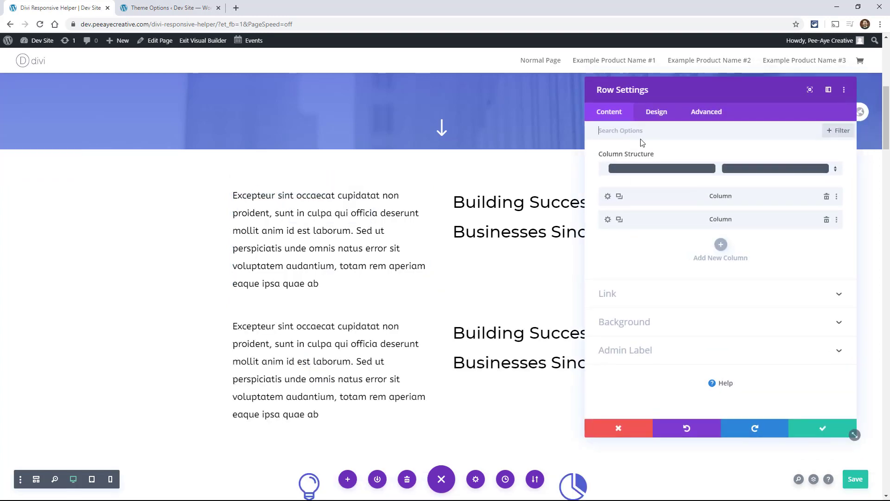
left_click(706, 112)
left_click(615, 212)
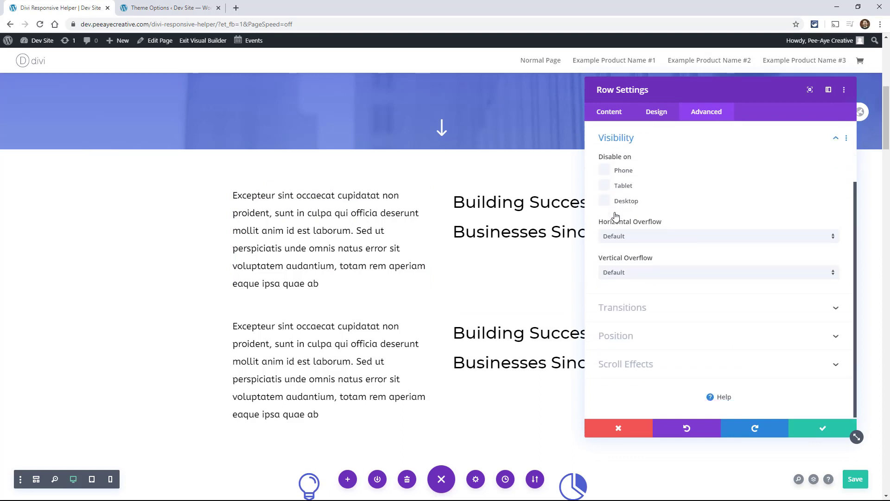
left_click(610, 173)
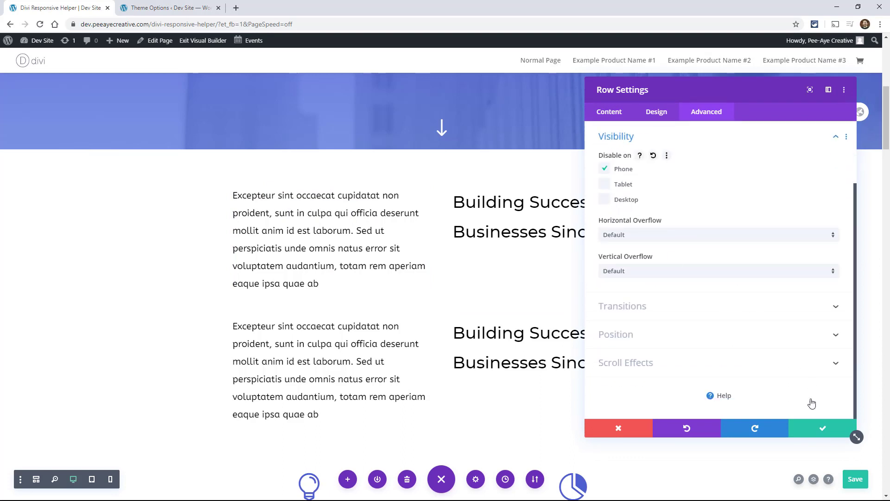
left_click(816, 426)
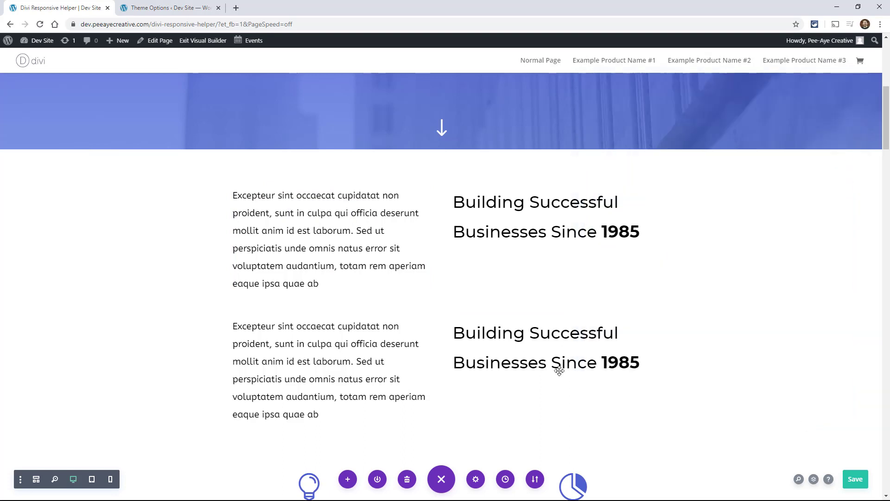
Disable the copied row on tablet and desktop.
left_click(257, 315)
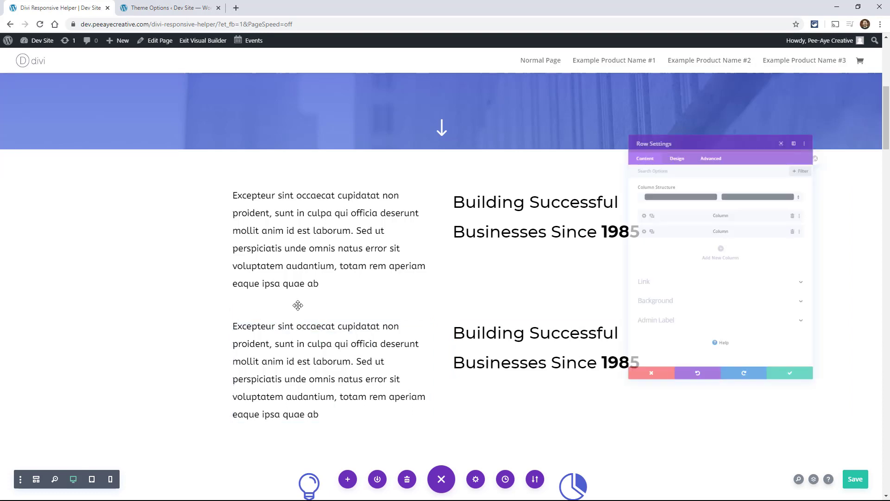
left_click(712, 113)
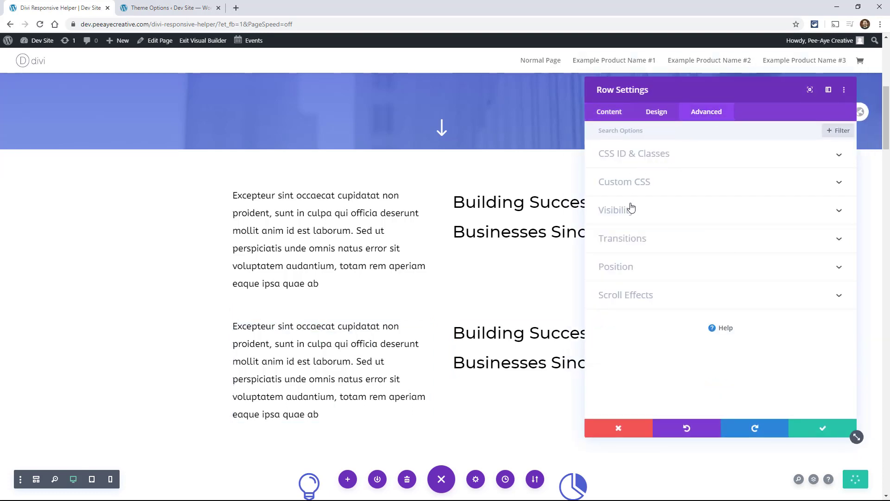
left_click(628, 211)
left_click(620, 202)
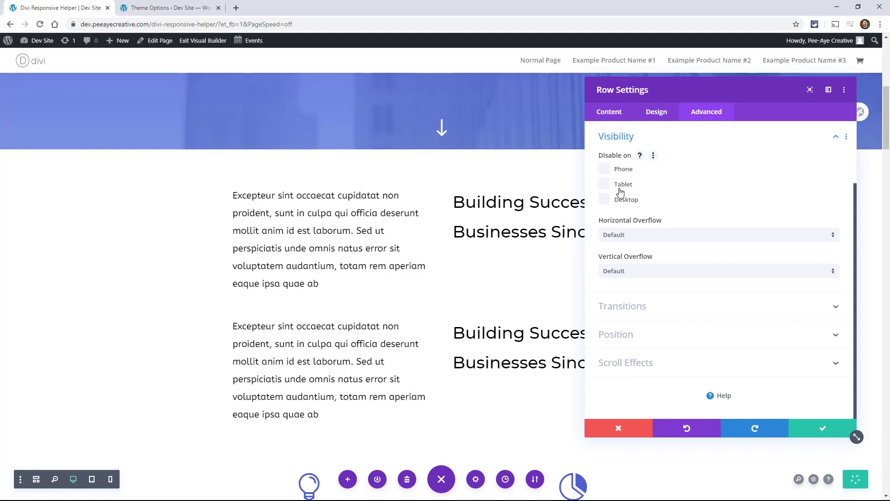
left_click(622, 185)
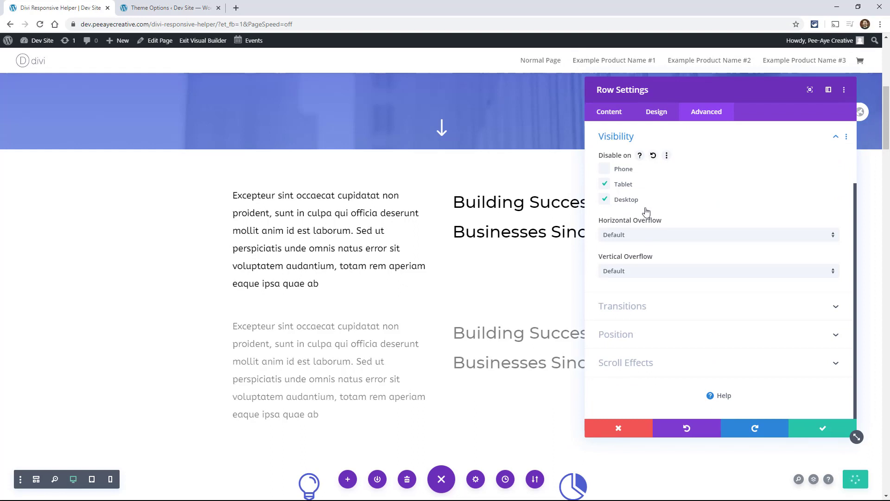
left_click(816, 429)
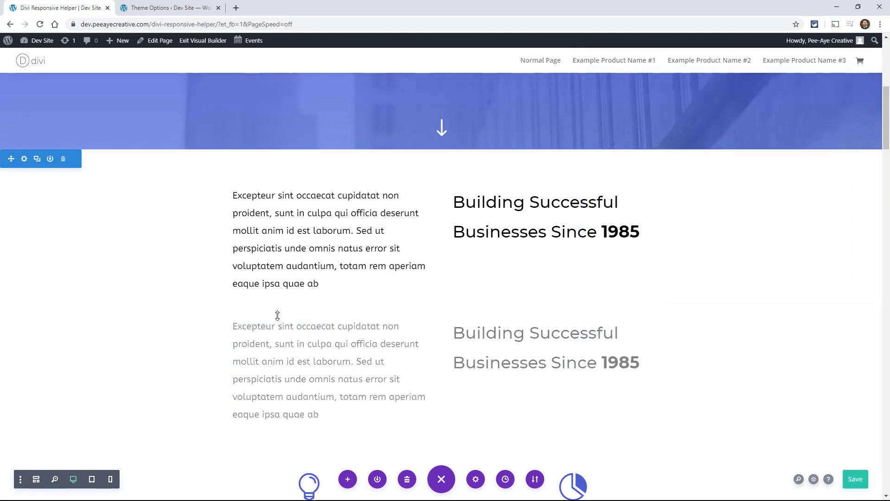
In the copied row, move the heading column ahead of the text column.
left_click(255, 316)
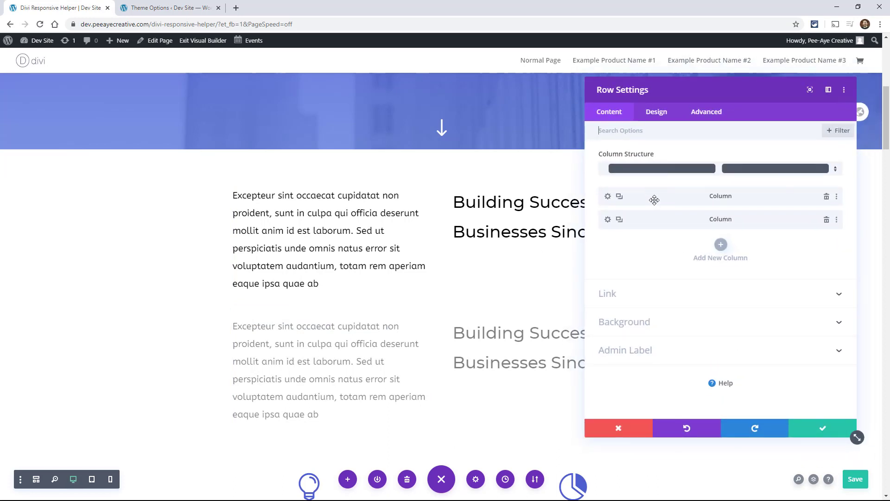
left_click_drag(655, 199, 655, 228)
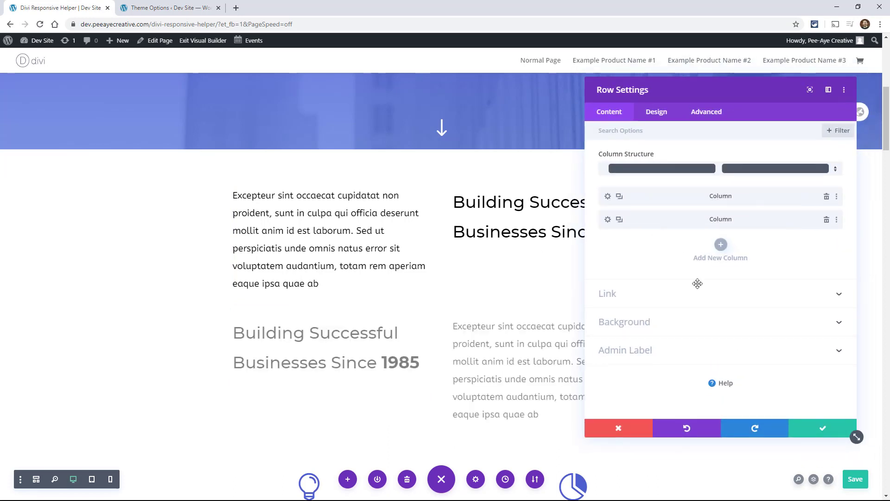
left_click(805, 430)
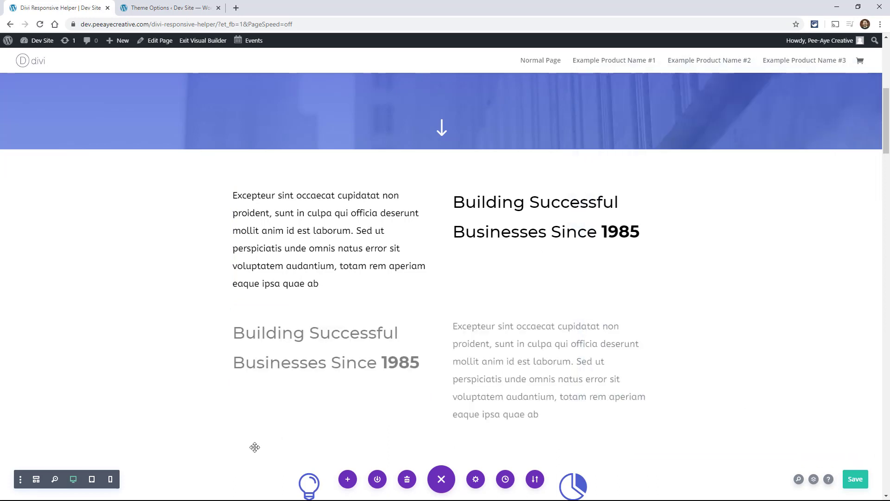
Preview the page at phone width and scroll through the rows.
left_click(110, 481)
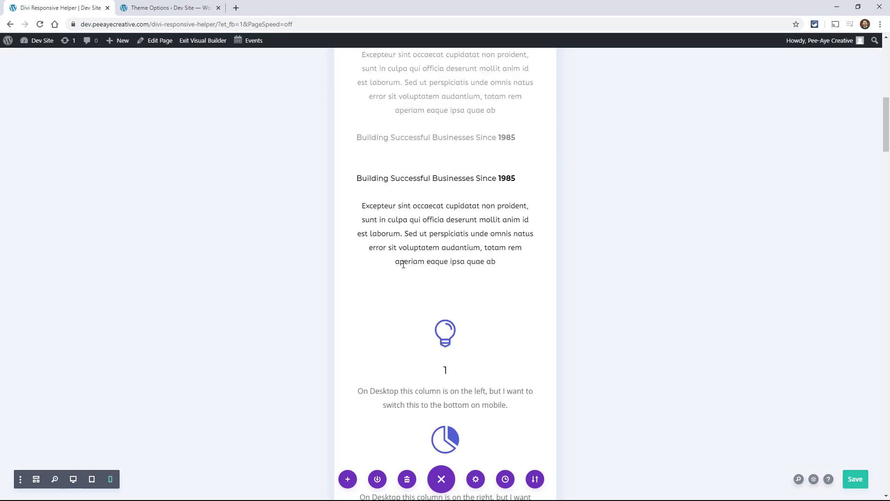
scroll(403, 265, "up", 4)
scroll(399, 278, "down", 1)
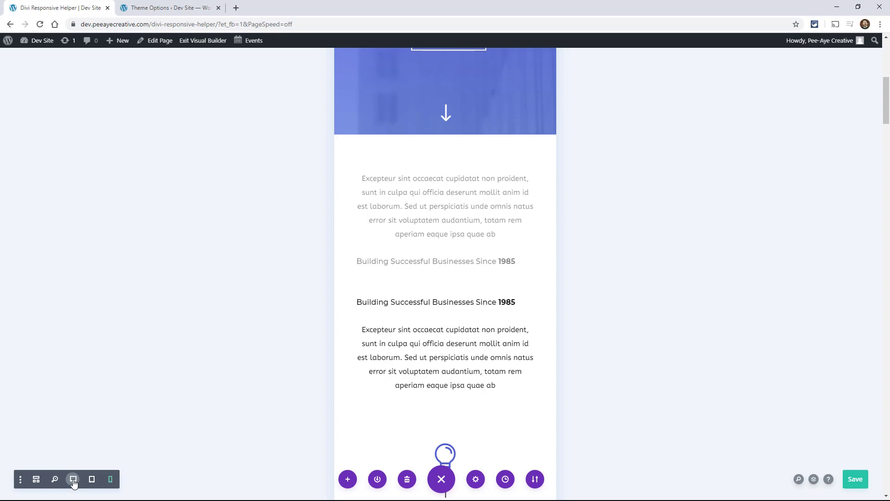
Switch back to the desktop-width preview and scroll up the page.
left_click(74, 480)
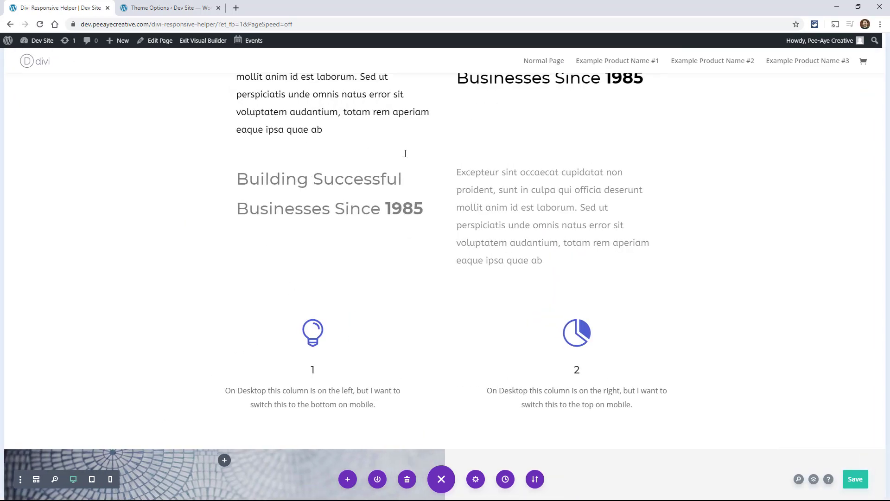
scroll(378, 205, "up", 3)
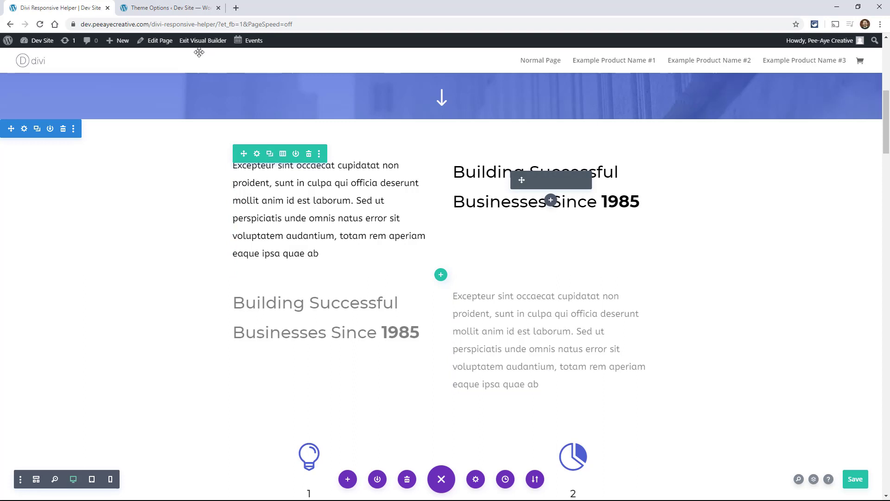
Enable Divi Responsive Helper's Column Stacking in Theme Options, save, and return to the builder.
left_click(140, 13)
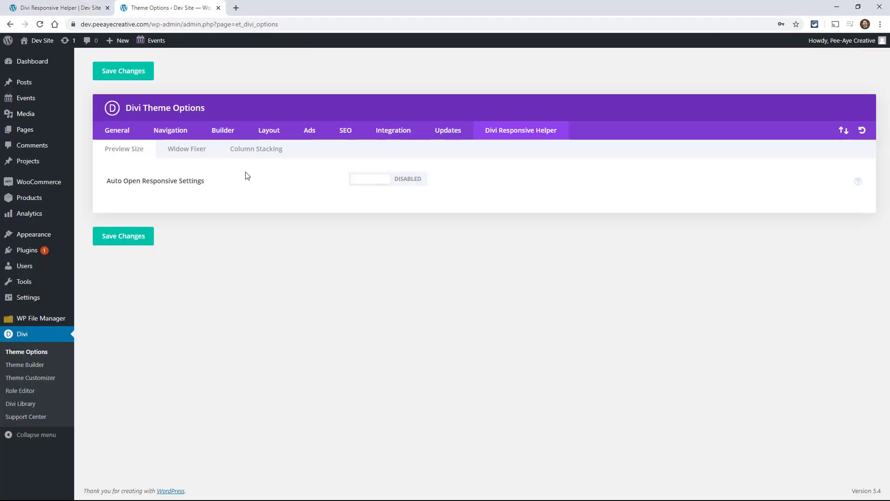
left_click(258, 152)
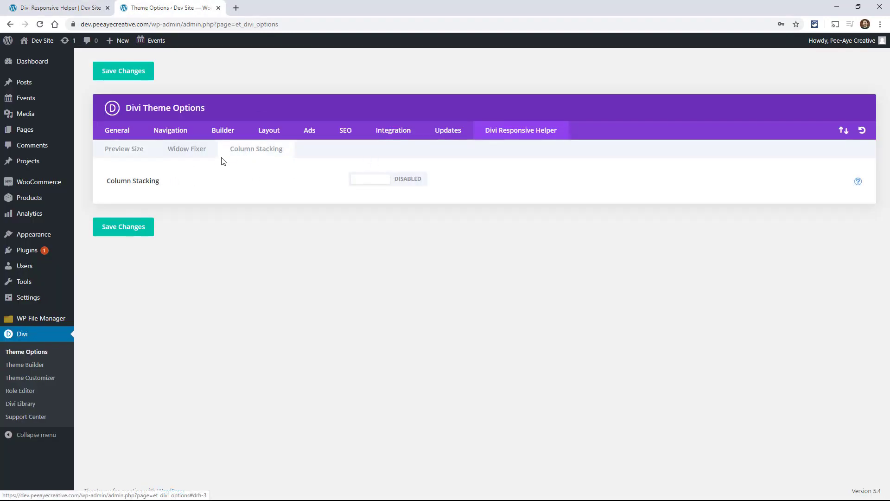
left_click(379, 187)
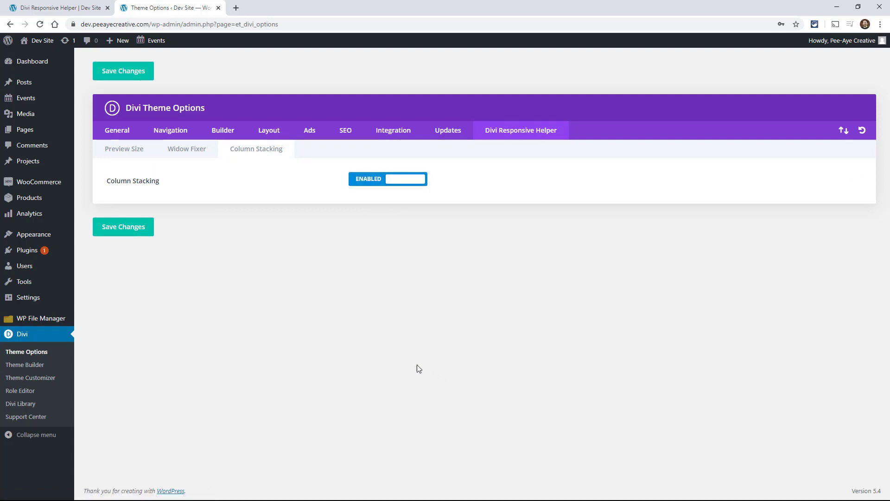
left_click(141, 234)
left_click(65, 8)
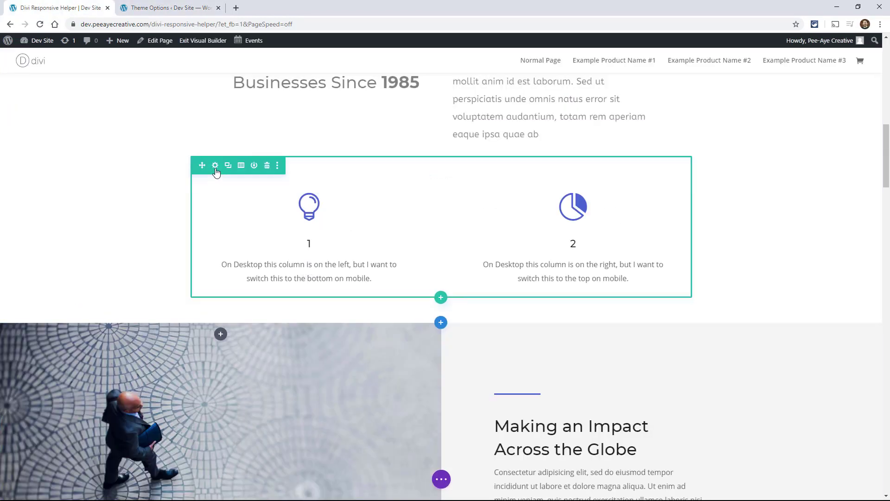
Set the numbered blurb row's Column Stacking to 'Mobile only' and save.
left_click(216, 172)
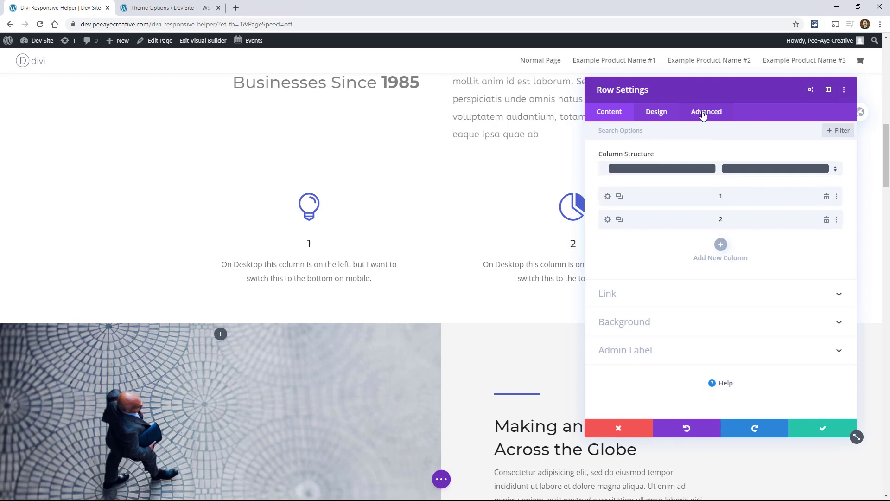
left_click(703, 114)
left_click(636, 158)
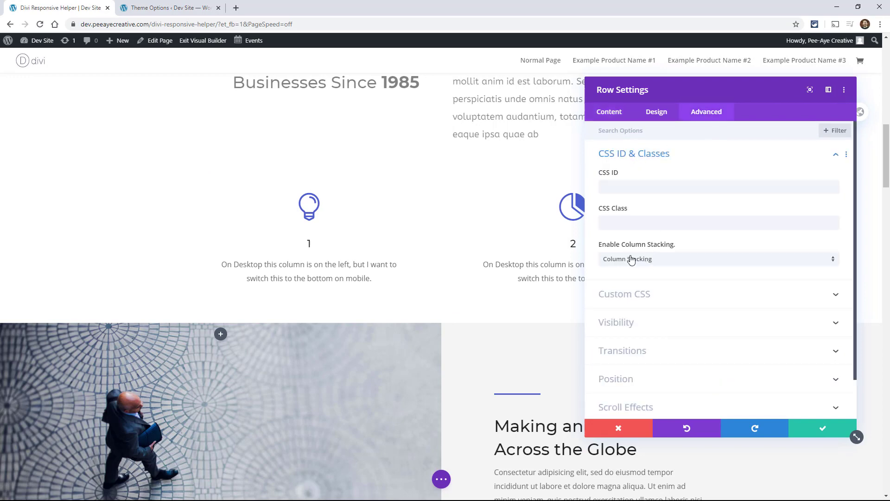
left_click(654, 261)
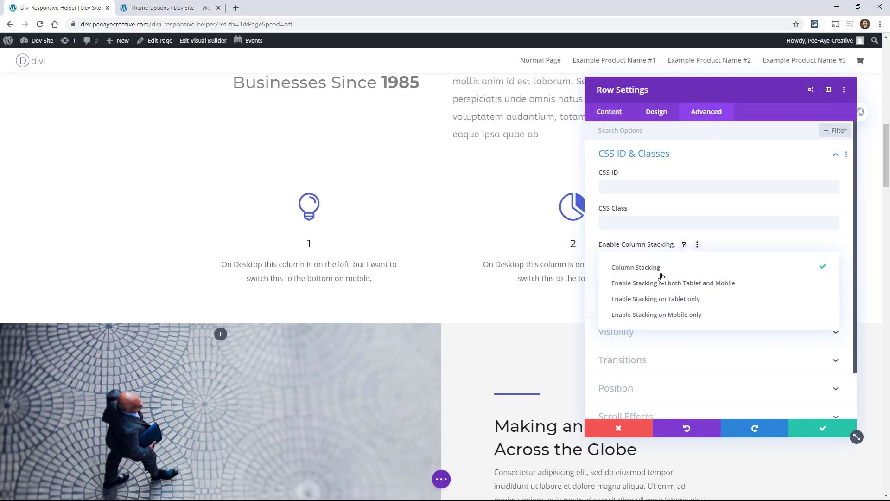
left_click(673, 315)
left_click(821, 428)
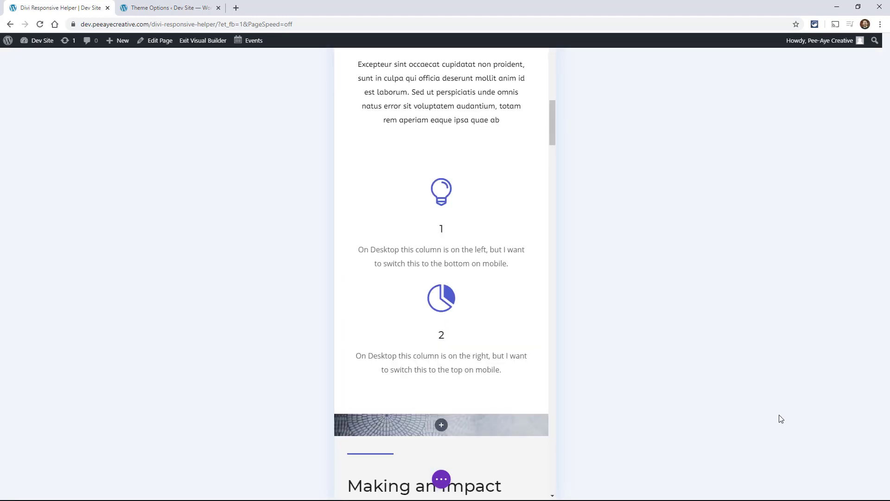
Try column 1's Stacking Order 'Two', then discard the change.
mouse_move(425, 212)
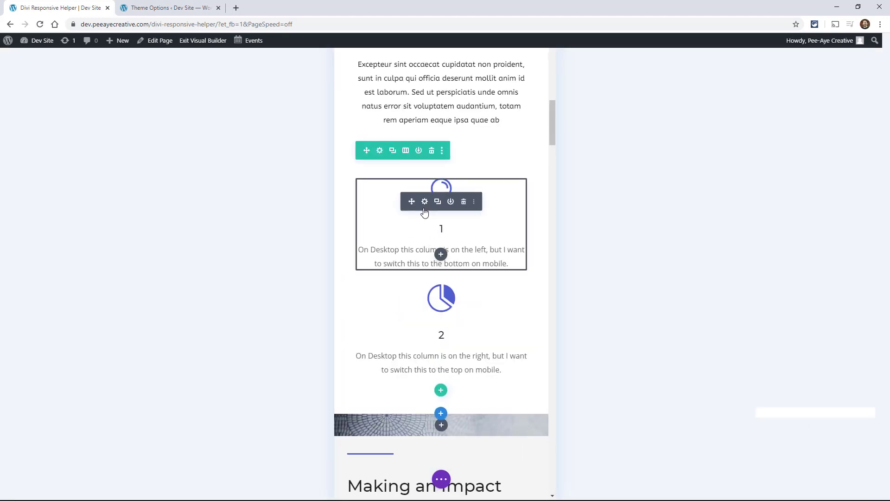
left_click(427, 161)
left_click(608, 197)
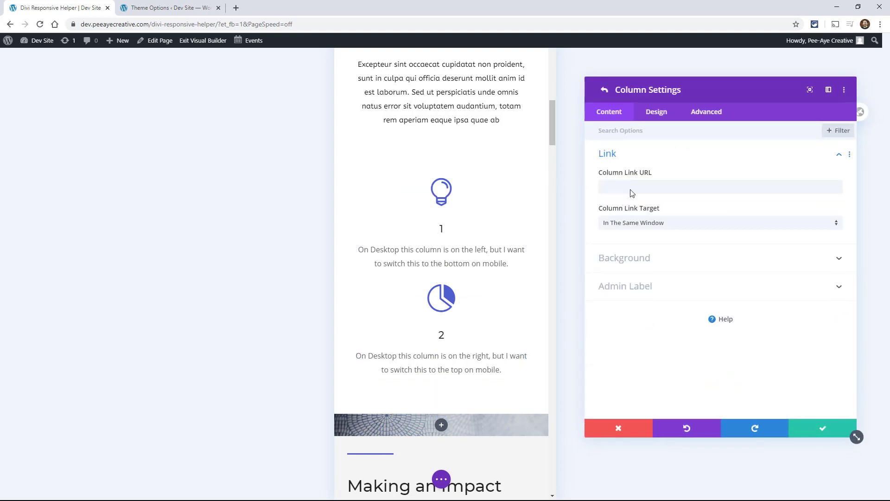
left_click(700, 115)
left_click(635, 155)
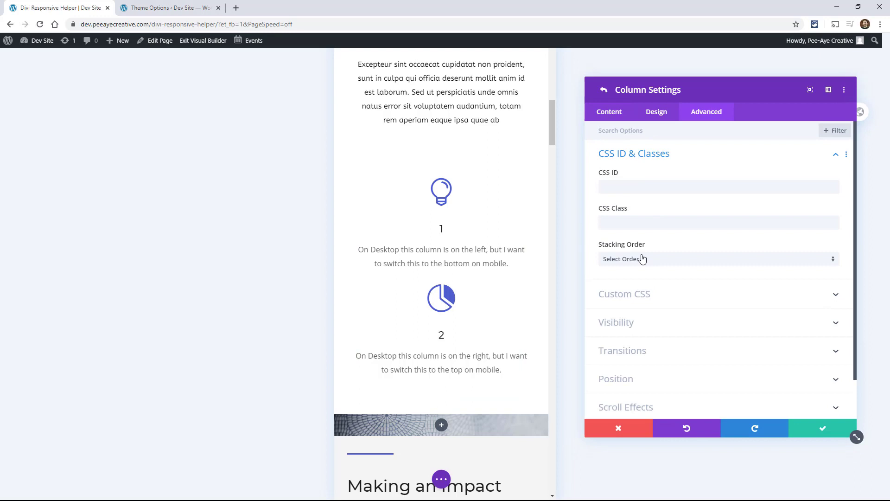
left_click(639, 263)
left_click(619, 301)
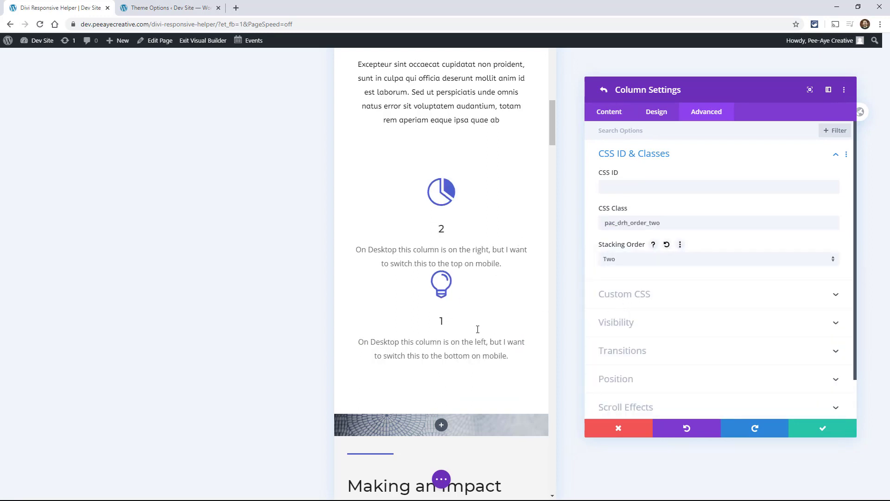
left_click(619, 431)
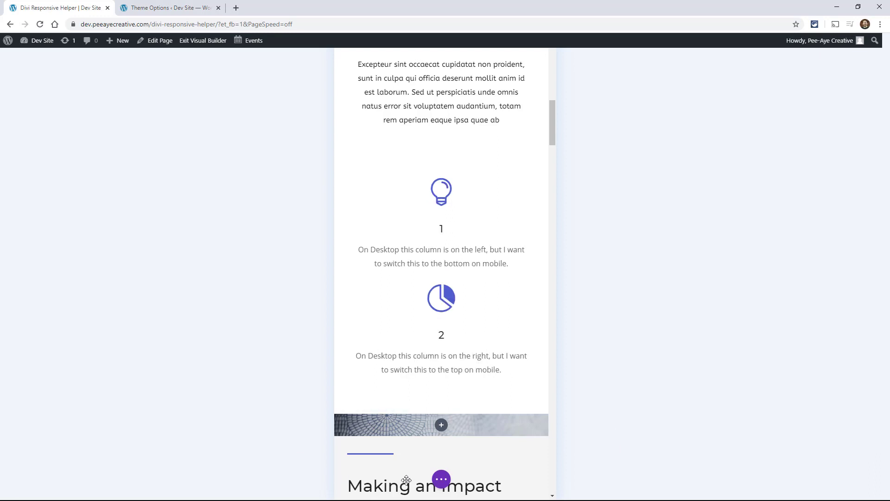
Open the top section's Advanced visibility options and keep Horizontal Overflow at Default.
left_click(442, 480)
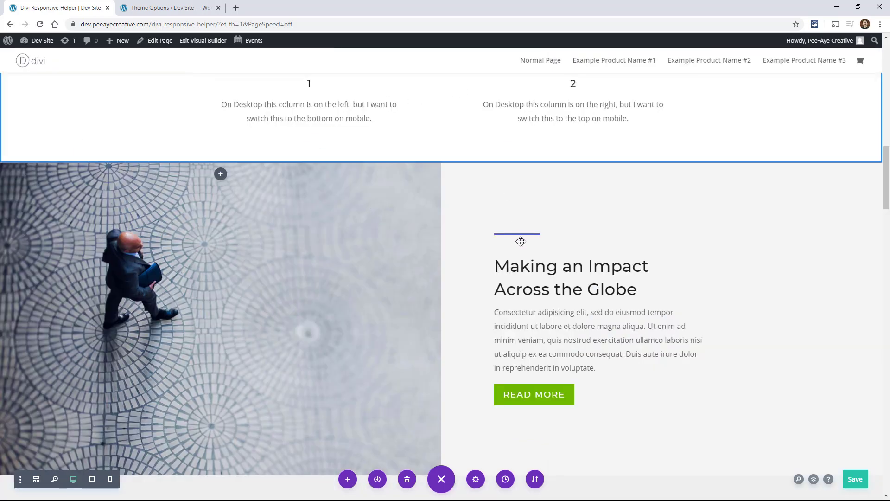
scroll(521, 241, "up", 4)
scroll(259, 214, "up", 5)
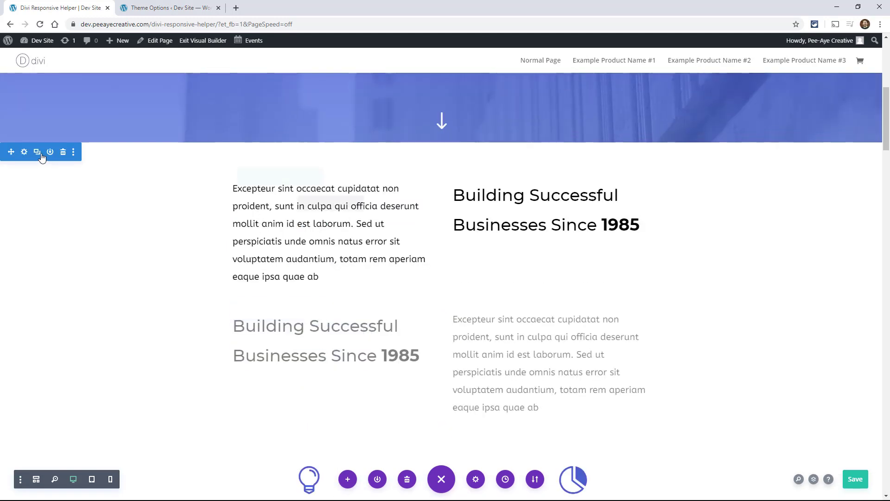
left_click(25, 152)
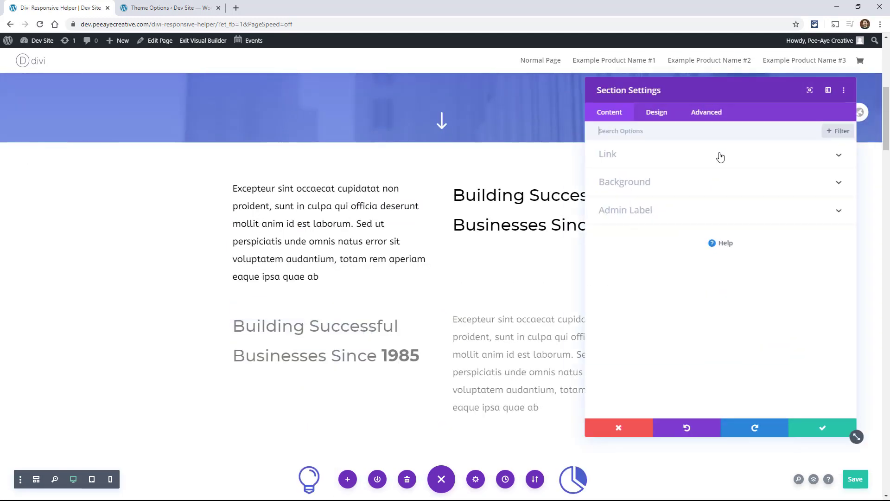
left_click(706, 112)
left_click(621, 211)
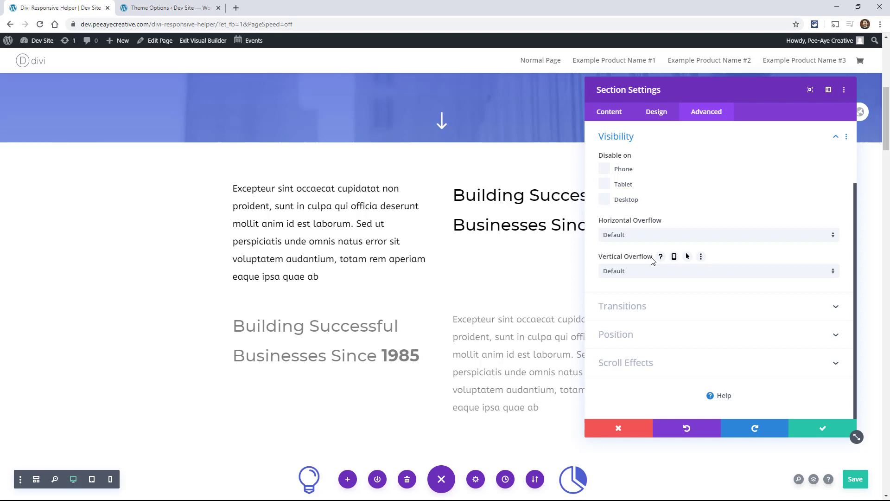
left_click(619, 235)
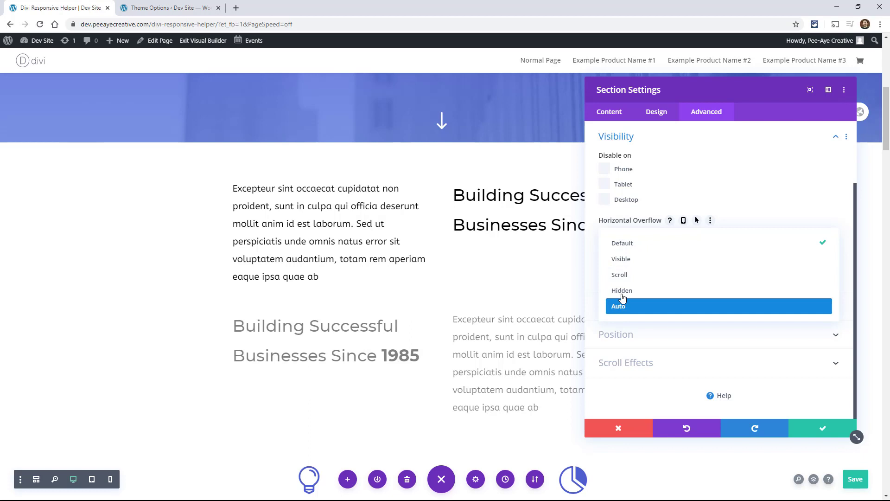
left_click(786, 211)
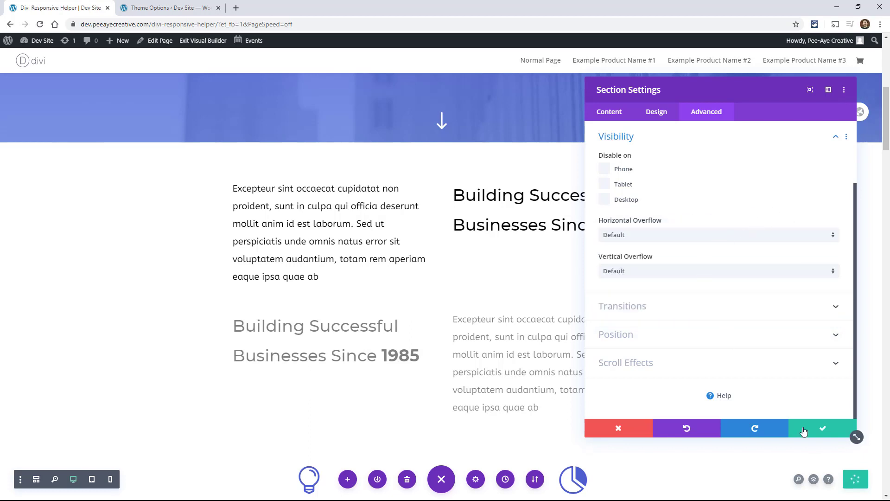
left_click(819, 431)
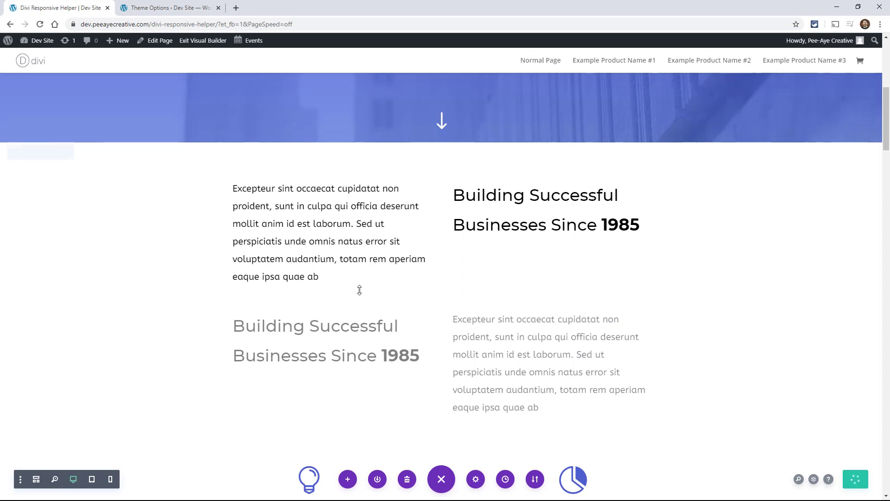
Duplicate the Excepteur text module twice so three copies fill the left column.
scroll(354, 292, "down", 1)
scroll(354, 291, "up", 1)
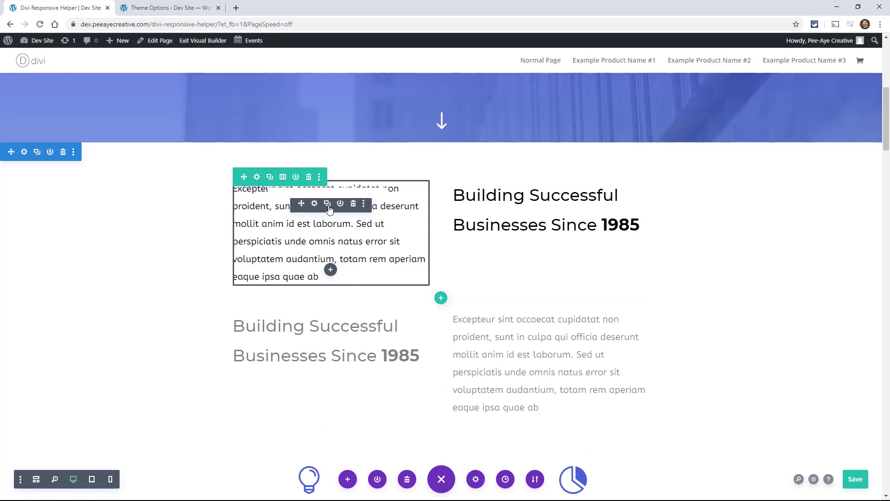
left_click(327, 204)
left_click(327, 205)
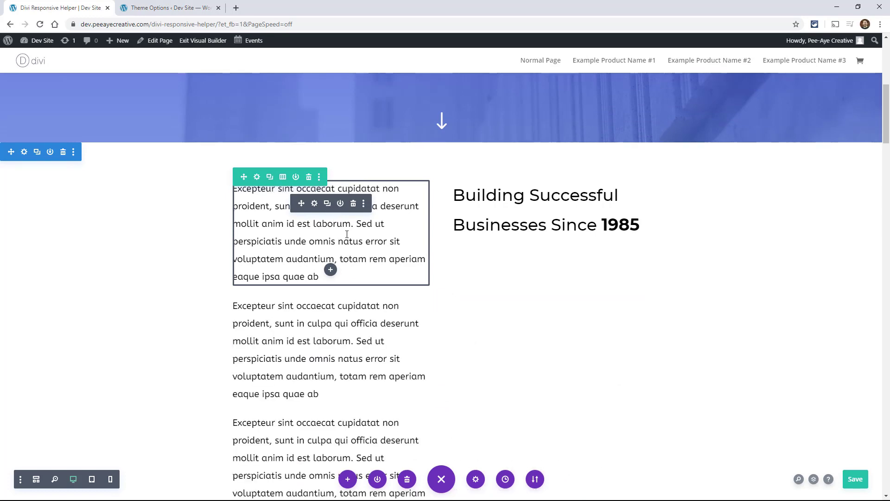
scroll(339, 219, "down", 1)
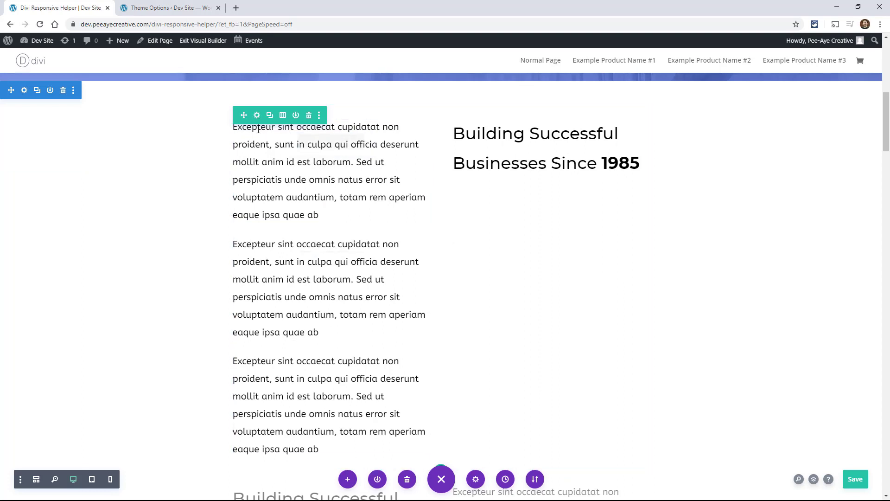
Set the top row's Max Height to 200px under Design > Sizing and save.
left_click(257, 115)
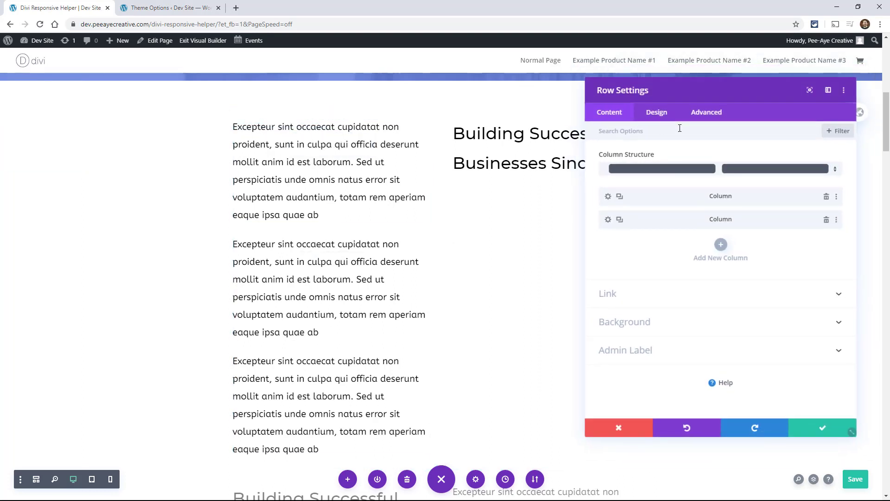
left_click(656, 112)
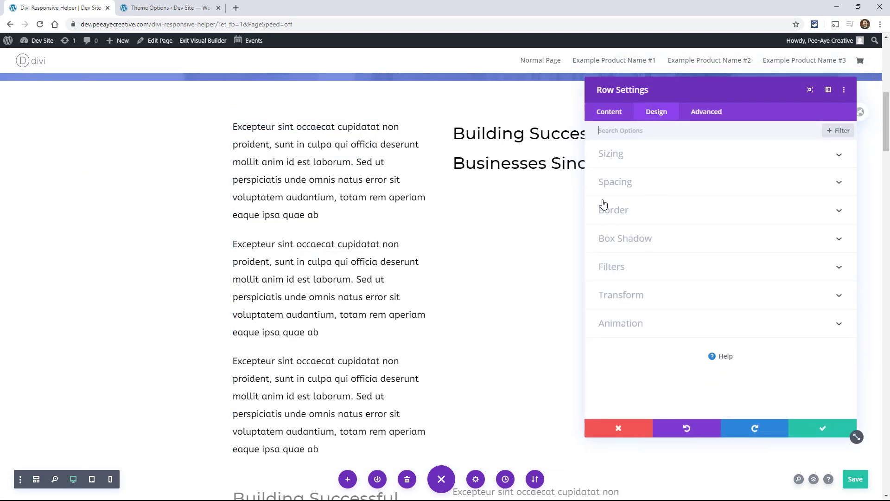
left_click(622, 158)
scroll(724, 306, "down", 3)
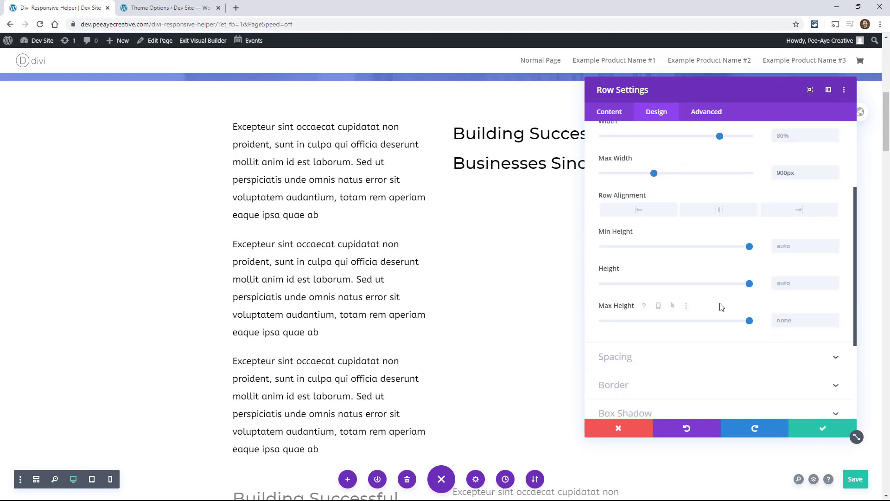
left_click(798, 325)
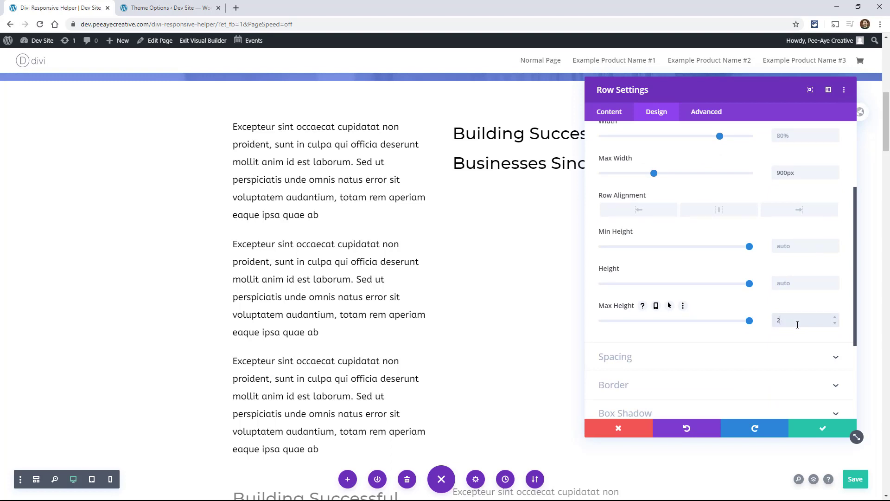
type("299px")
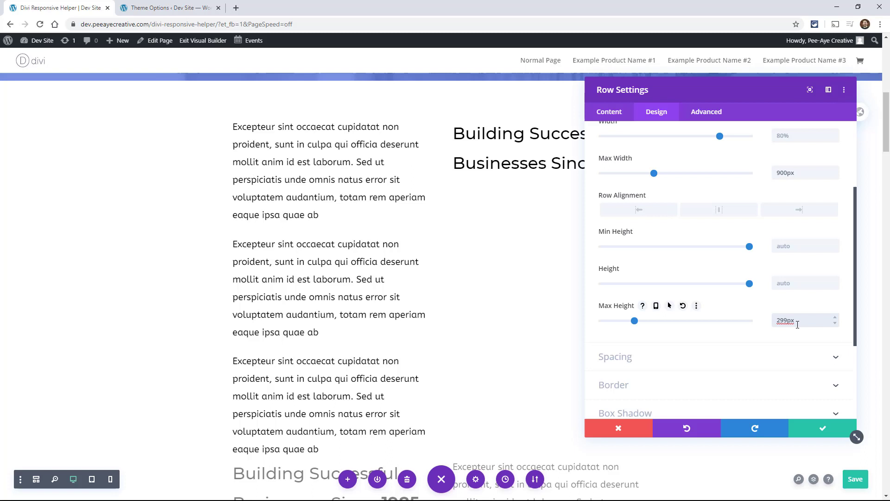
double_click(798, 325)
type("200px")
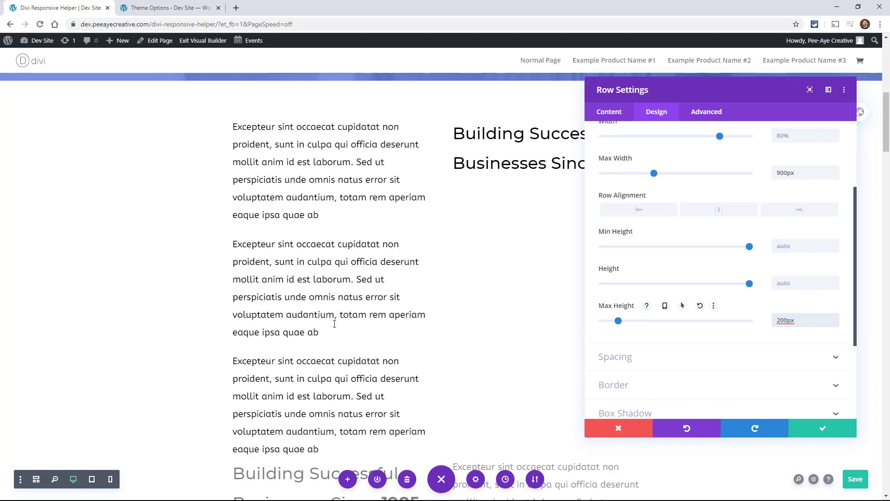
left_click(819, 428)
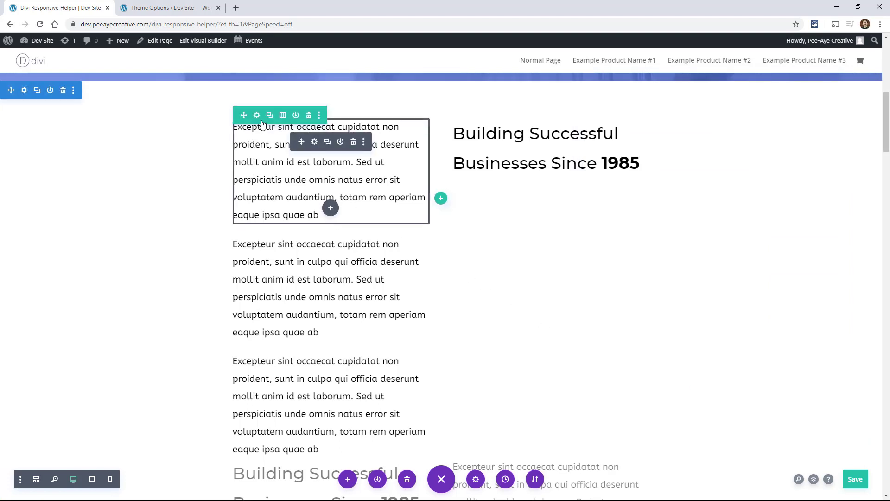
Set the row's Vertical Overflow to Auto in the Advanced visibility options.
left_click(706, 111)
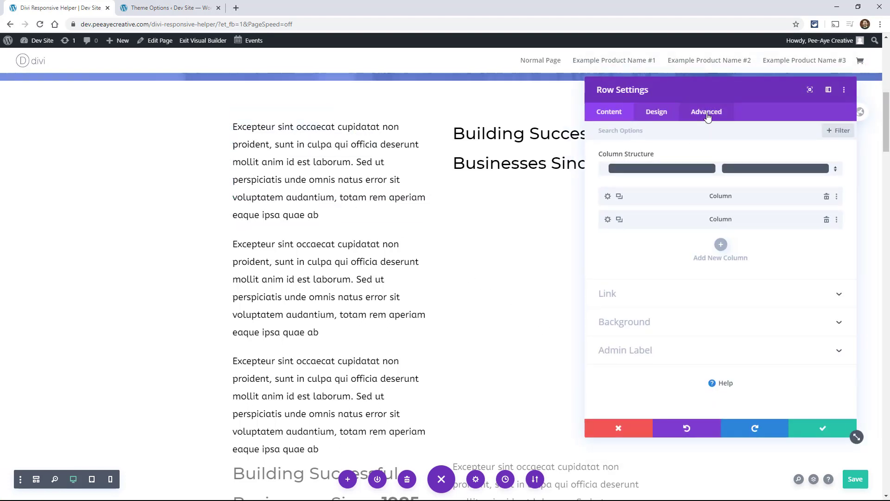
left_click(631, 210)
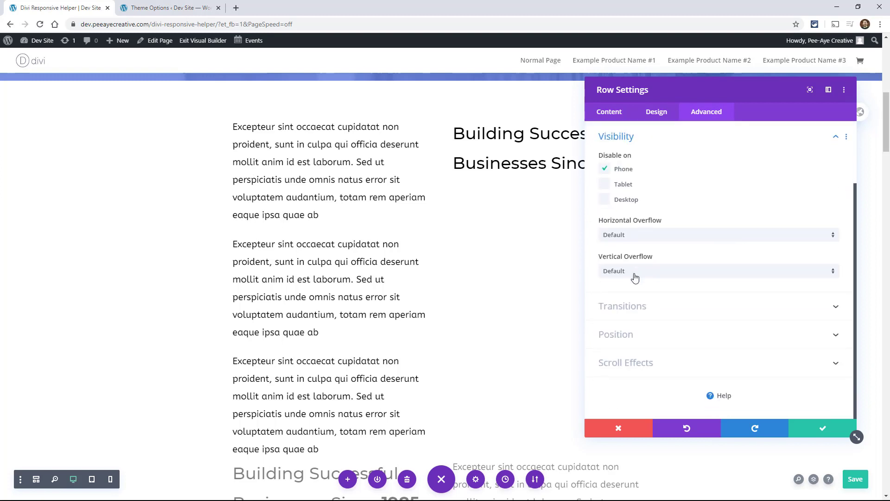
left_click(633, 277)
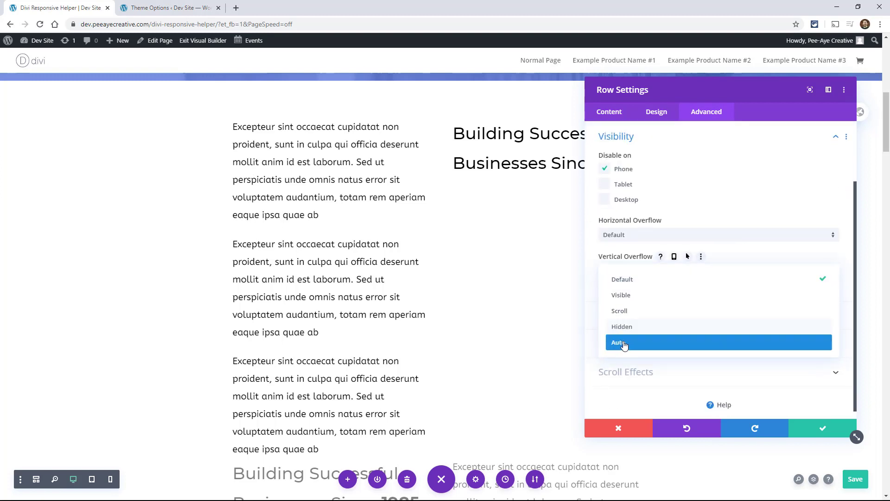
left_click(625, 343)
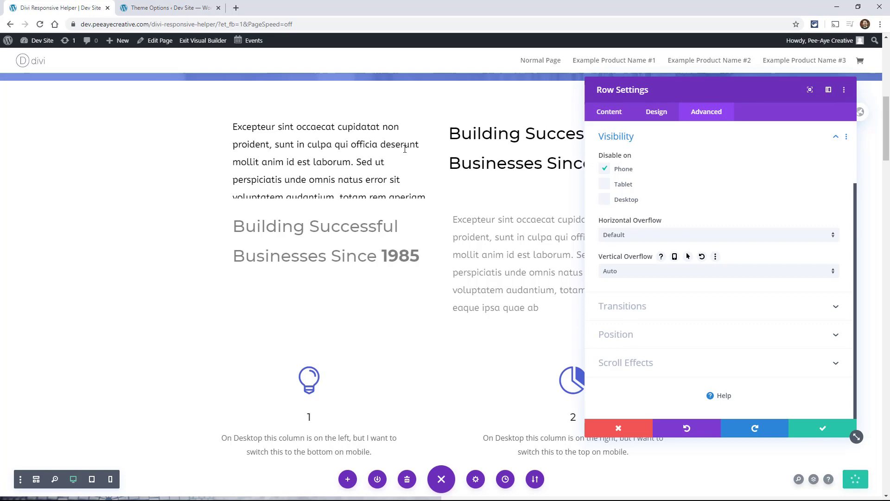
Move the Row Settings panel lower so it no longer covers the row.
scroll(362, 188, "down", 2)
scroll(363, 187, "up", 2)
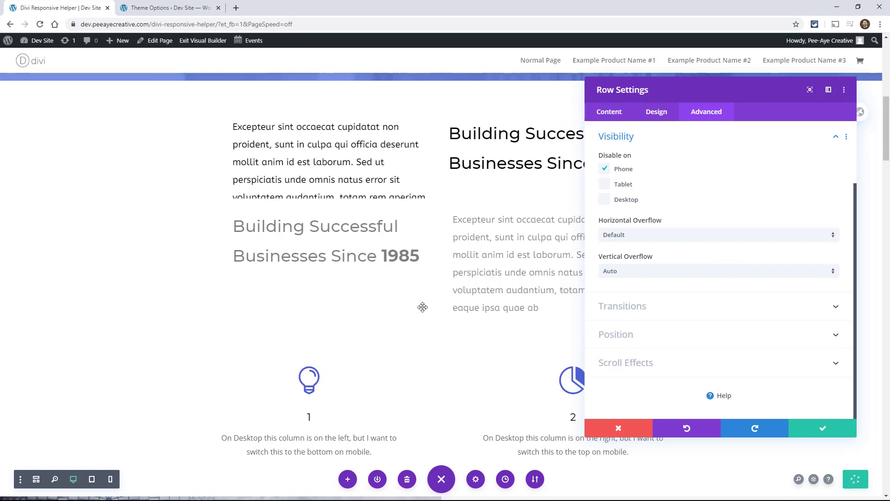
scroll(404, 283, "up", 2)
left_click_drag(682, 94, 621, 312)
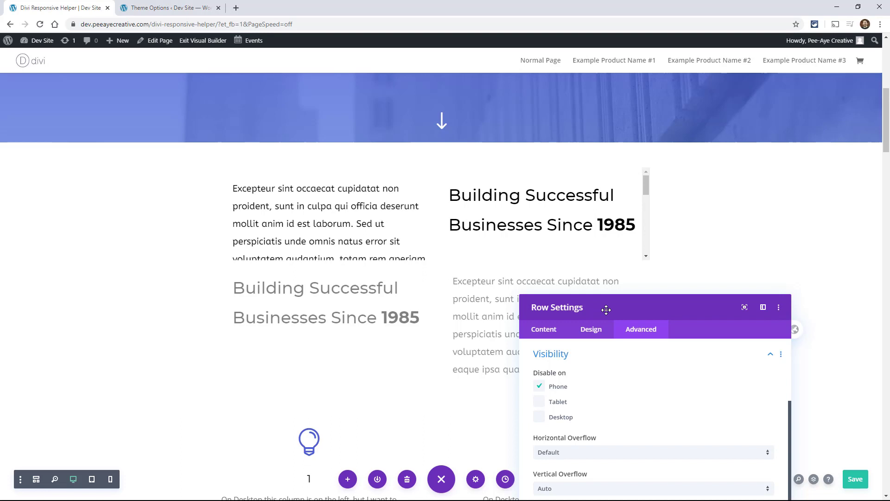
left_click_drag(606, 308, 632, 279)
scroll(371, 237, "down", 2)
scroll(371, 236, "down", 1)
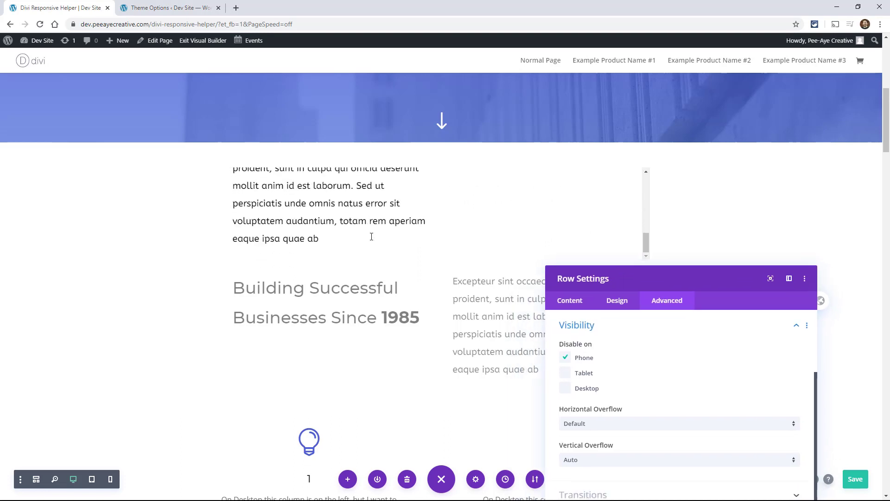
scroll(574, 243, "down", 1)
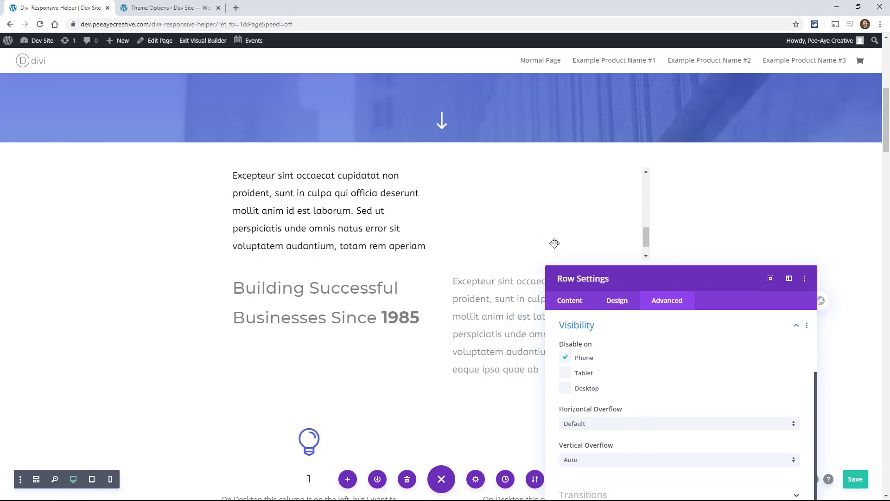
left_click_drag(704, 280, 712, 154)
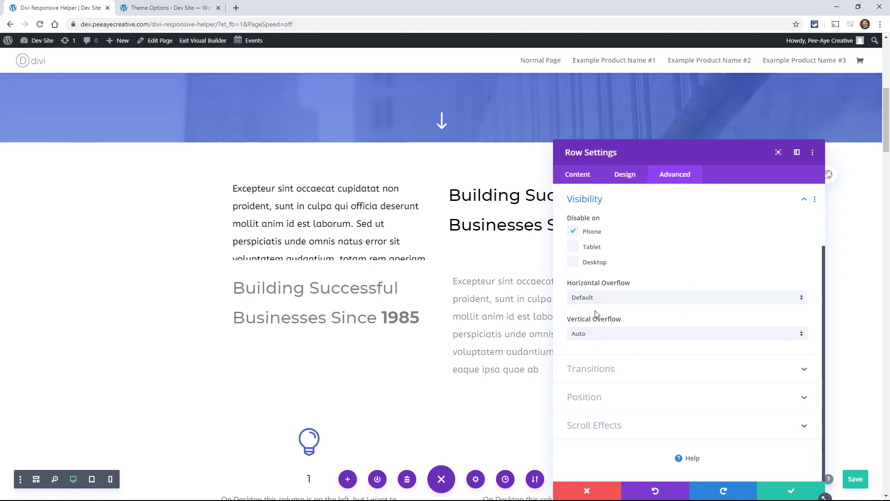
left_click(600, 335)
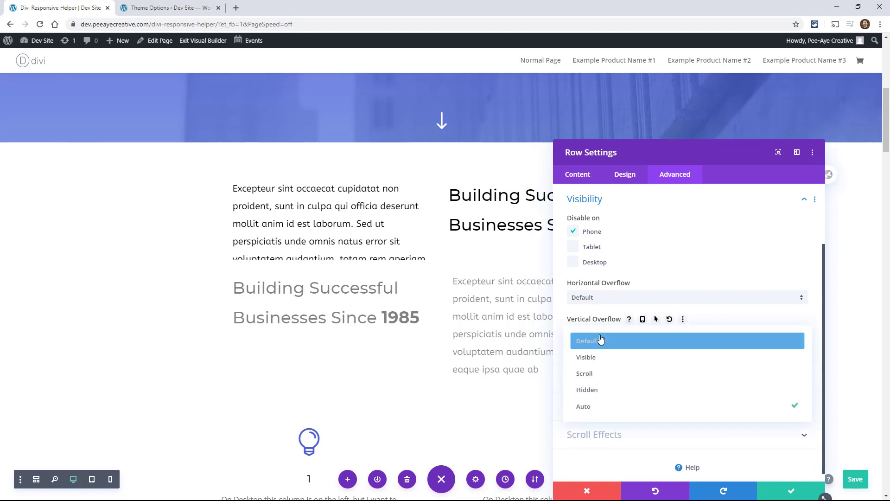
left_click(597, 374)
left_click(594, 335)
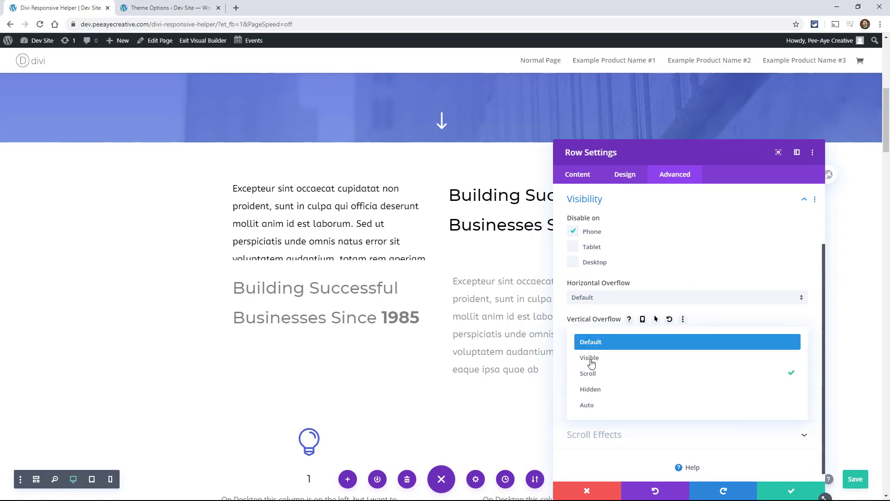
left_click(593, 391)
left_click_drag(601, 183, 636, 256)
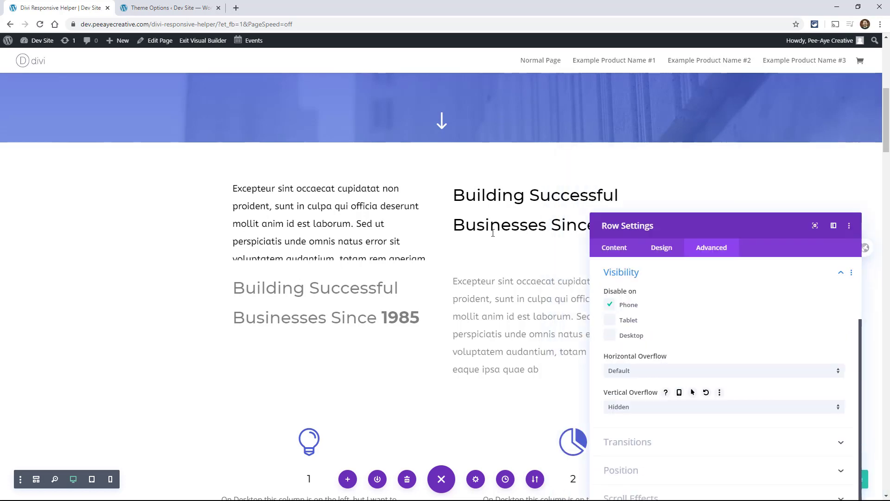
left_click(628, 407)
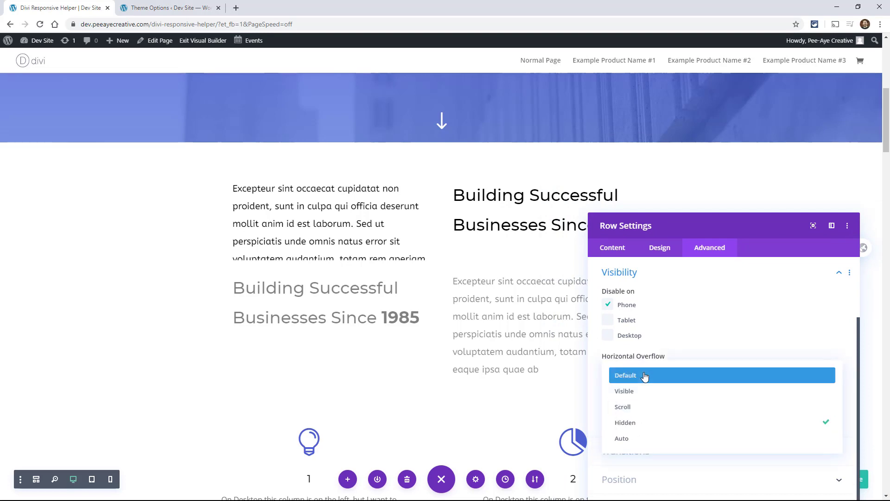
left_click(644, 445)
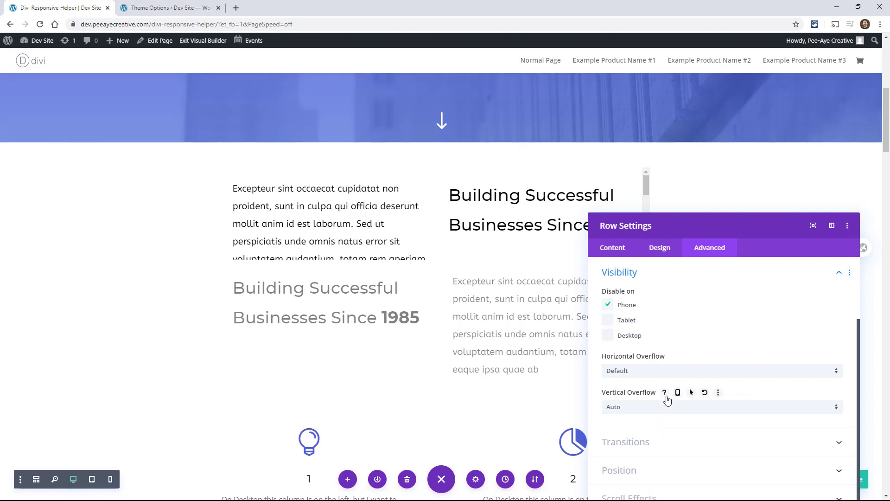
Enable per-device Vertical Overflow, set phone to Visible, and stop hiding the row on phones.
left_click(684, 393)
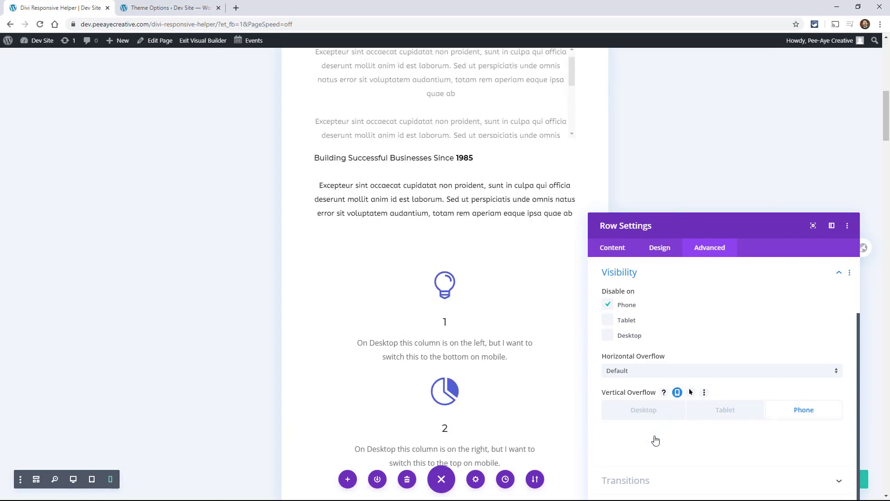
left_click(655, 436)
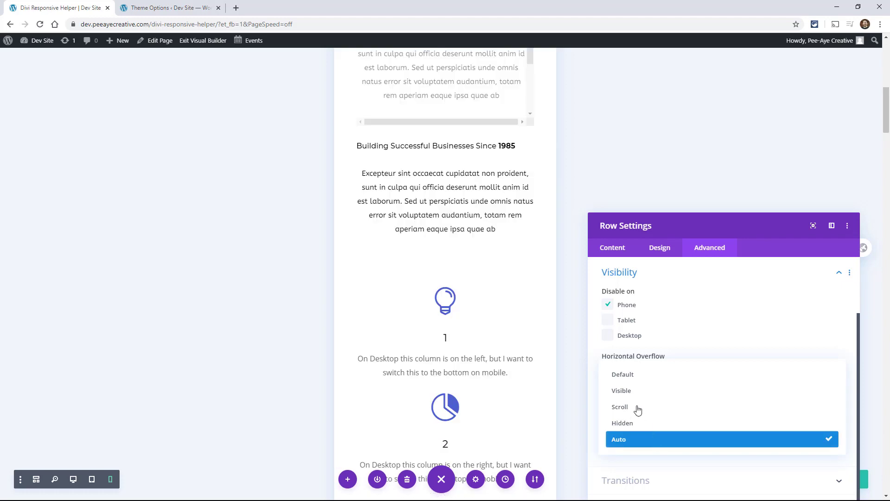
left_click(622, 391)
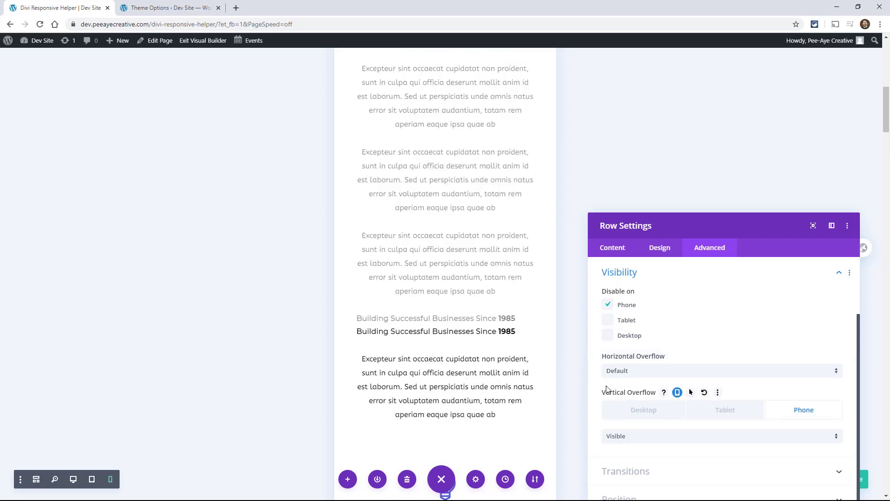
left_click(610, 309)
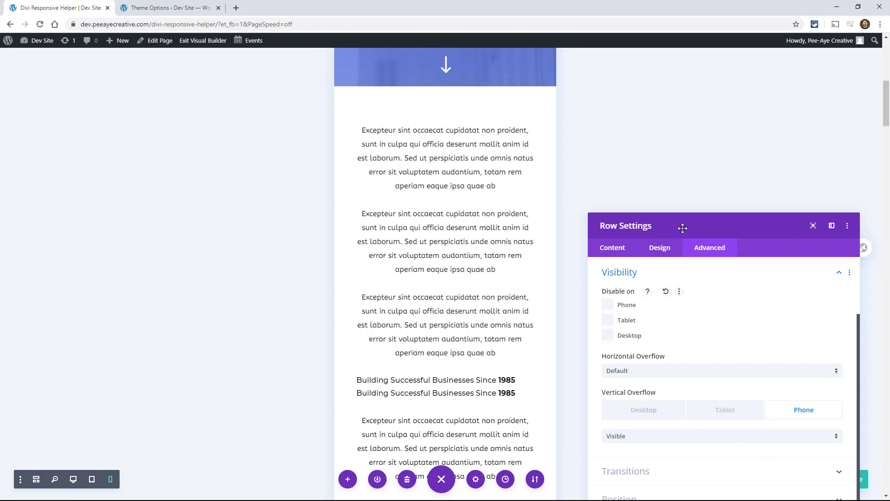
left_click_drag(681, 225, 683, 99)
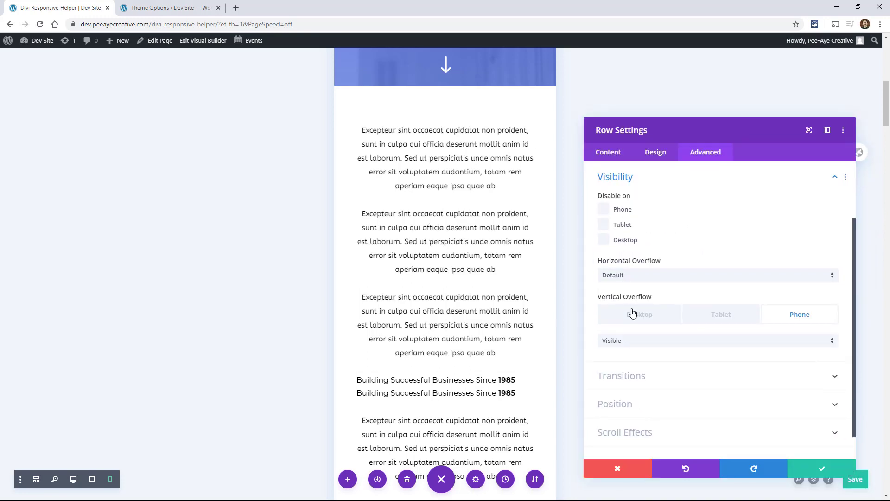
Try Scroll for phone overflow, revert it to Visible, then return to the Desktop value.
left_click(637, 343)
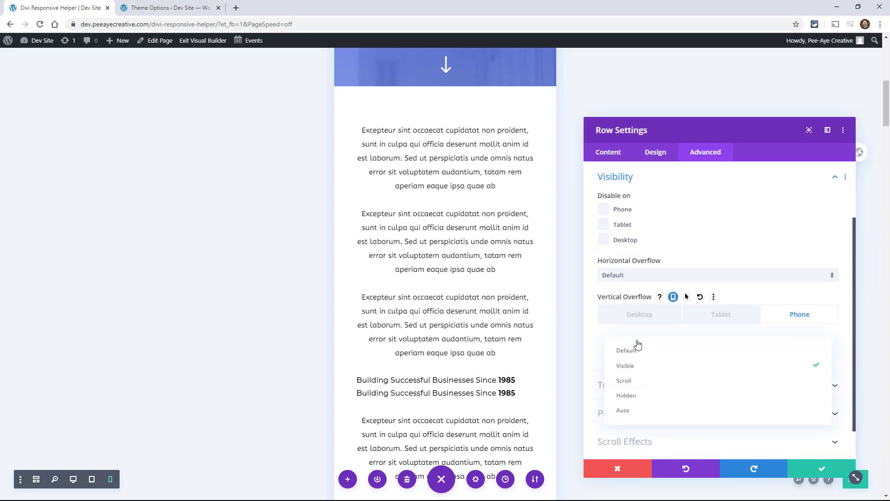
left_click(630, 386)
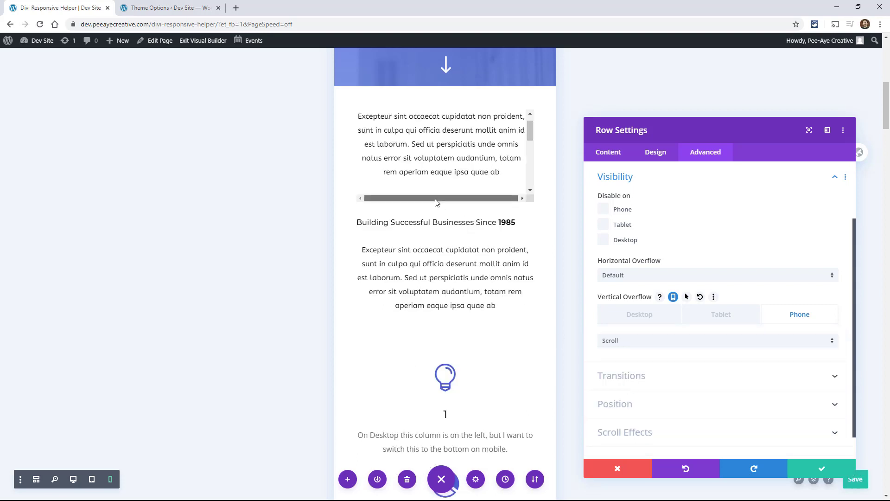
scroll(531, 149, "down", 2)
scroll(531, 150, "up", 3)
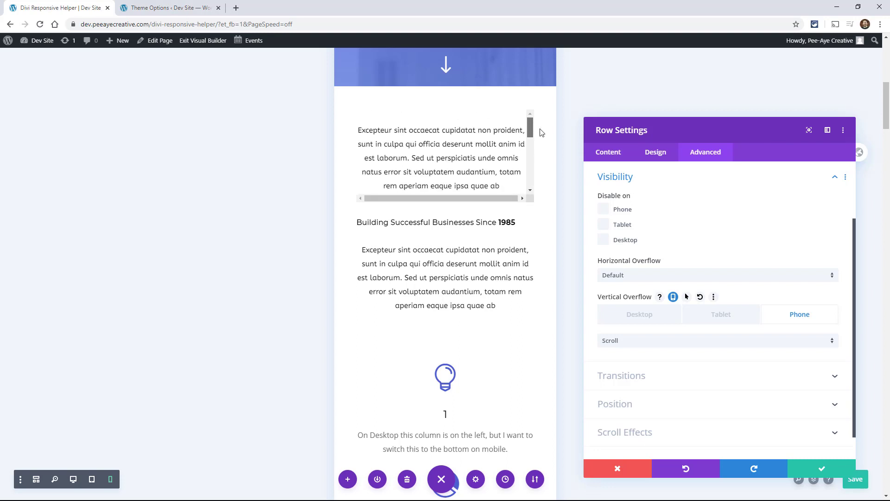
left_click(631, 344)
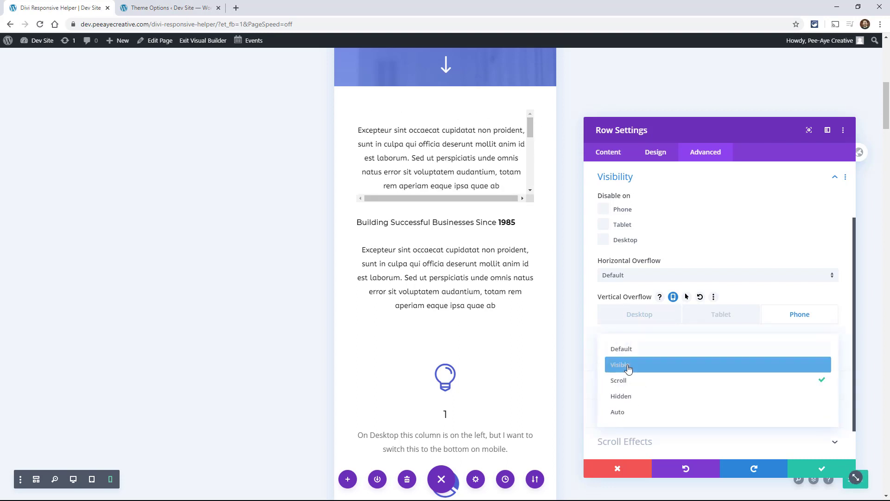
left_click(629, 370)
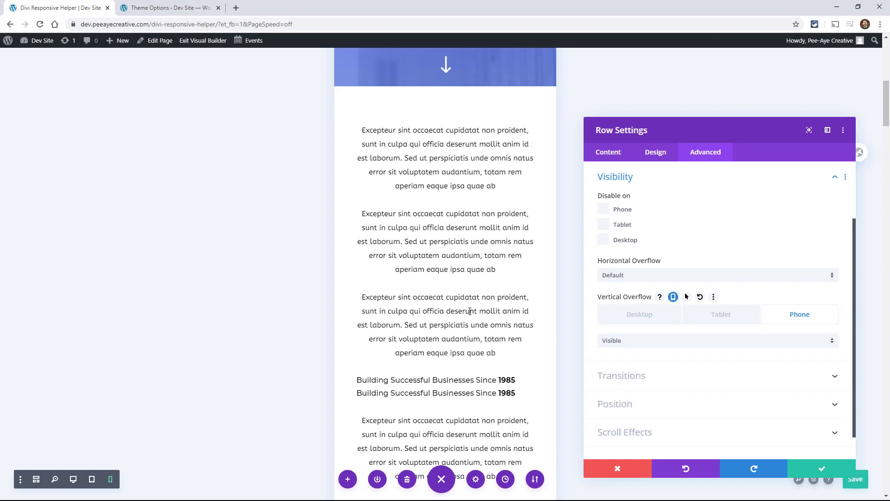
left_click(640, 315)
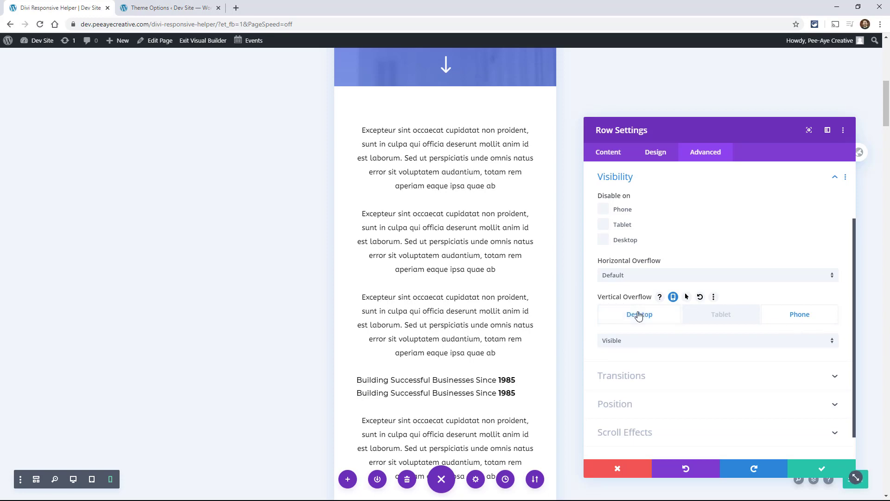